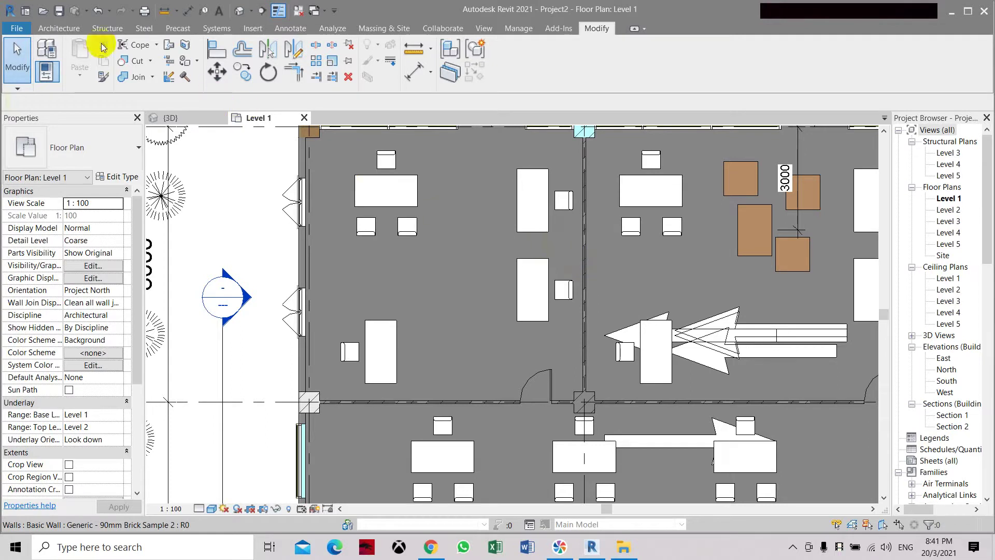
Start the Door tool with the M_Single-Flush 0762 x 2032mm type active.
left_click(63, 28)
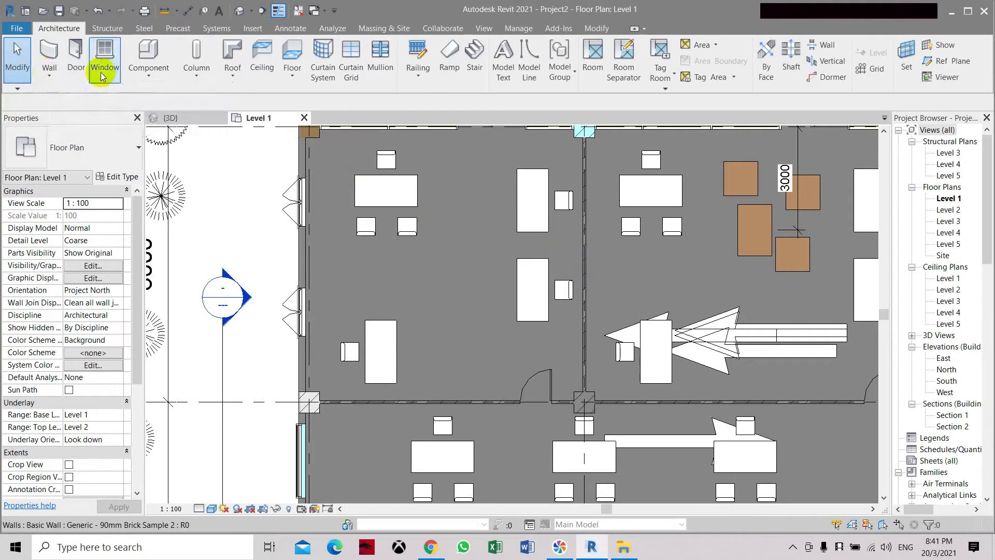
left_click(76, 63)
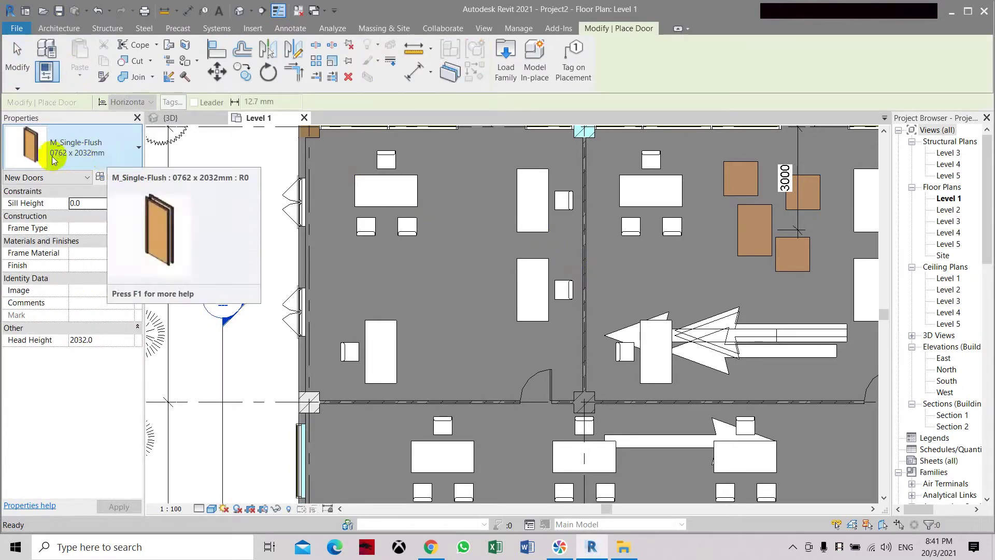
mouse_move(65, 153)
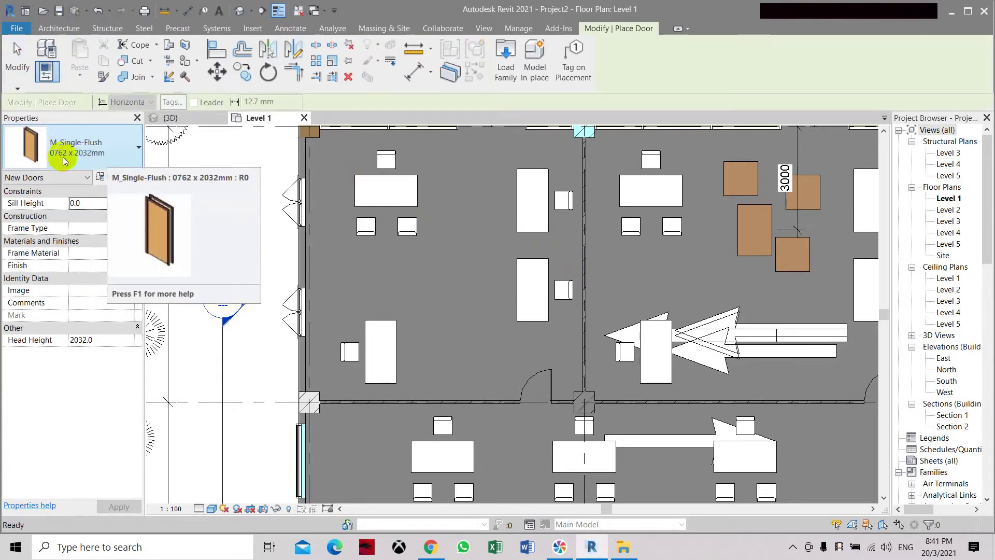
left_click(121, 161)
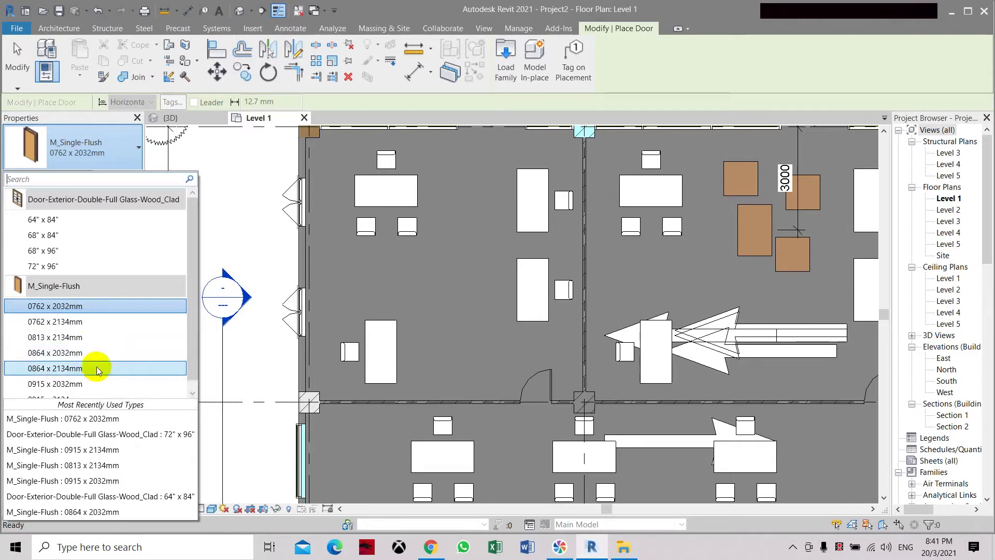
scroll(95, 375, "down", 1)
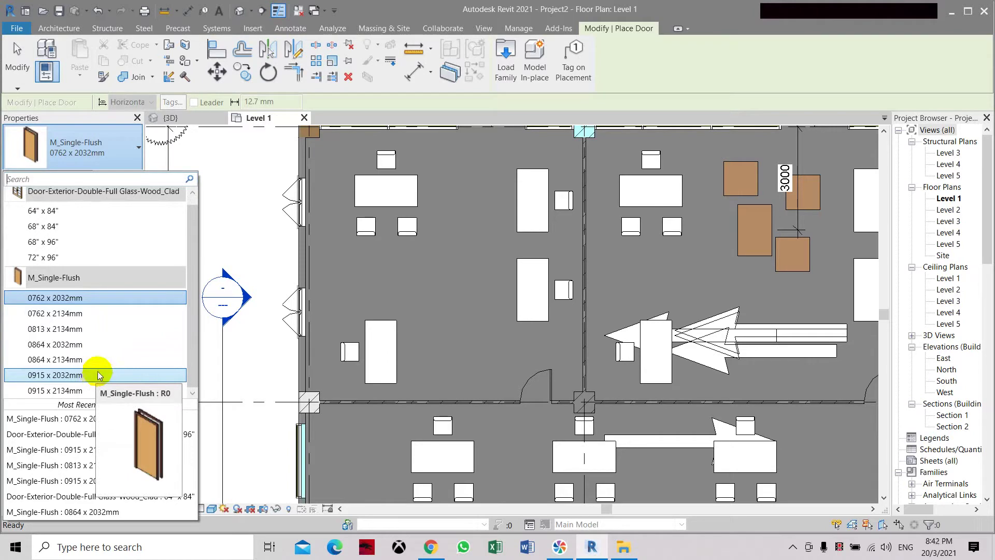
left_click(108, 297)
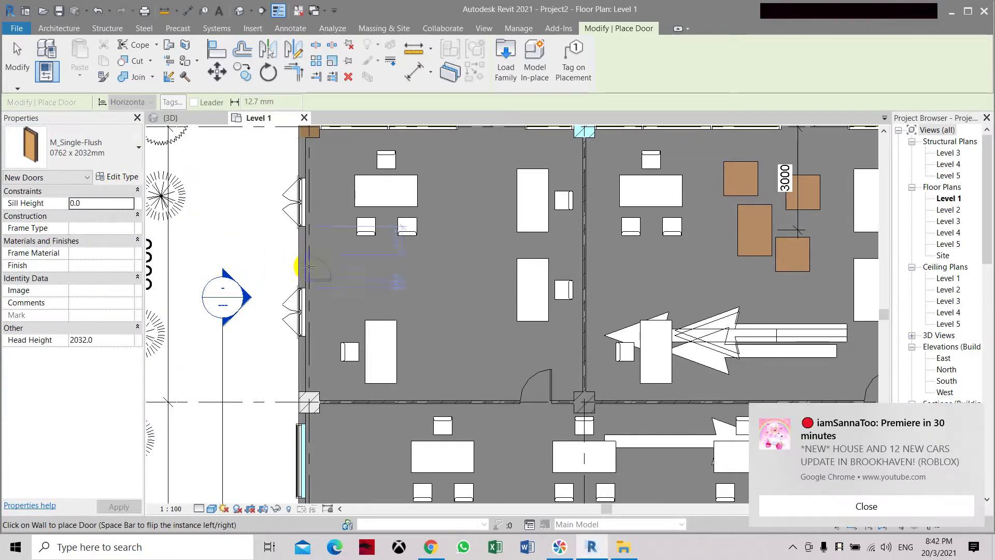
Place the M_Single-Flush door in the upper-left room's left wall, clearing notifications.
left_click(308, 263)
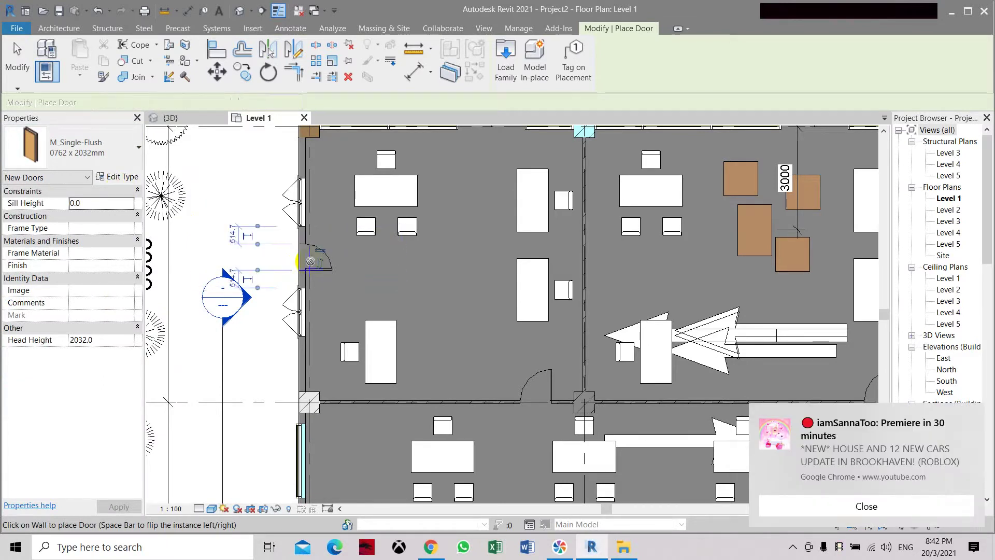
left_click(855, 504)
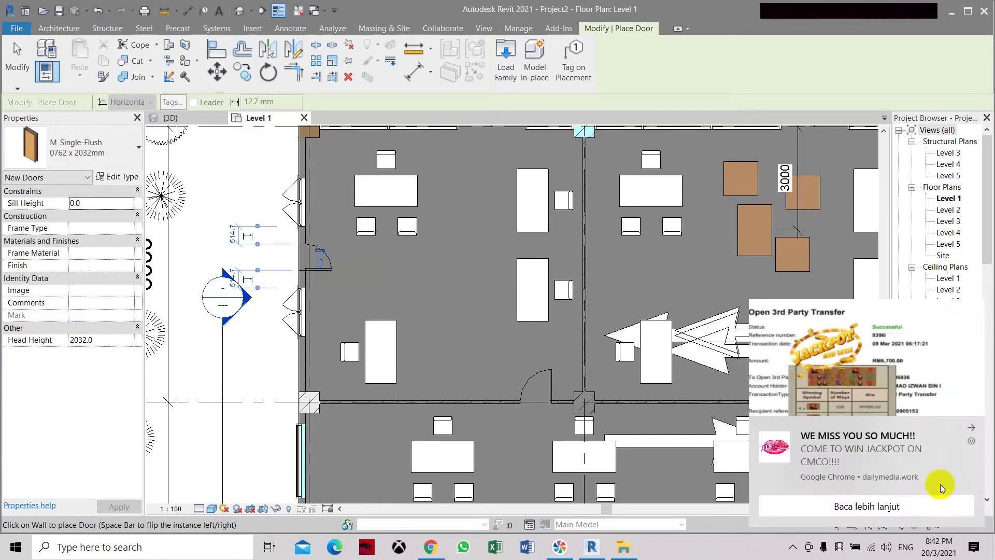
left_click(971, 434)
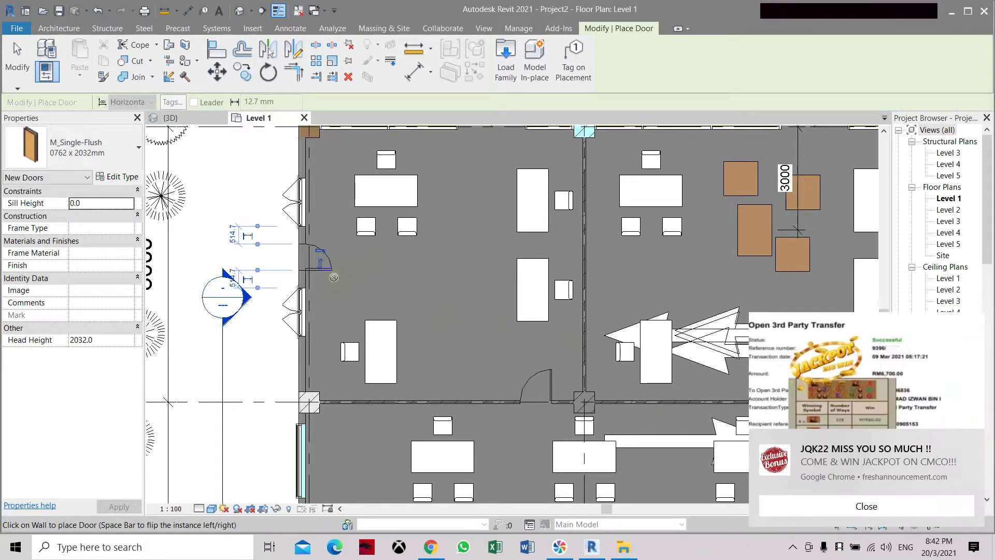
left_click(916, 504)
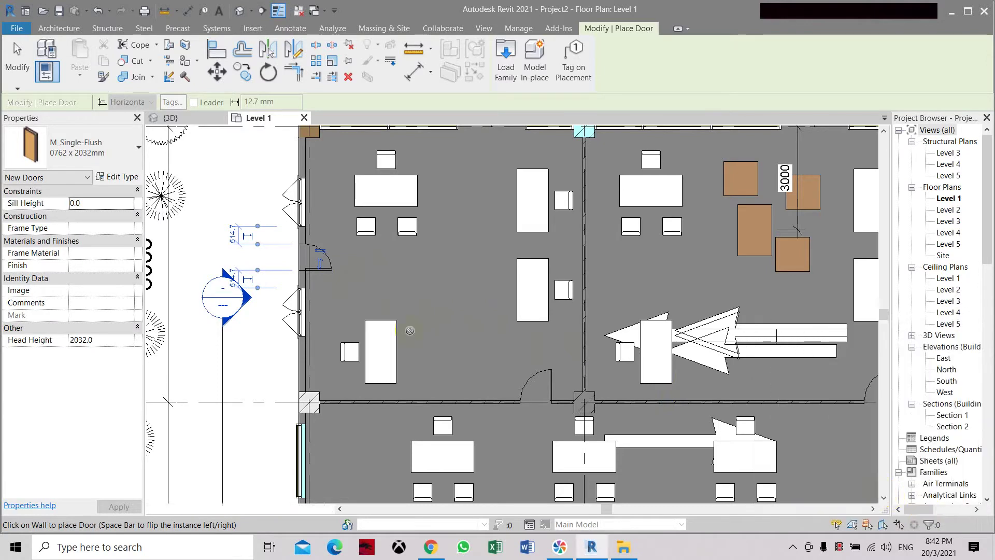
left_click(326, 271)
key("Escape")
key("Escape")
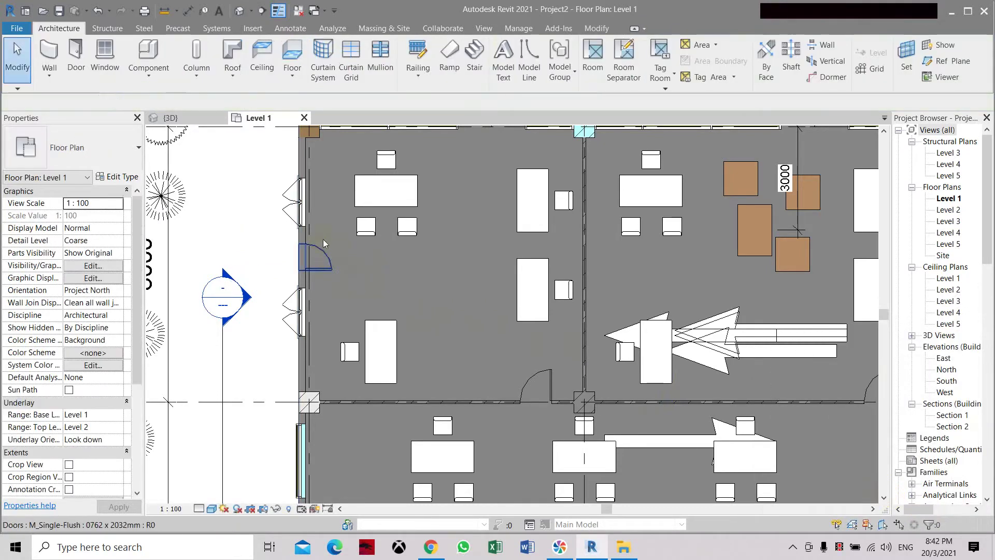
Select the new door and flip its swing to the other side.
left_click(327, 260)
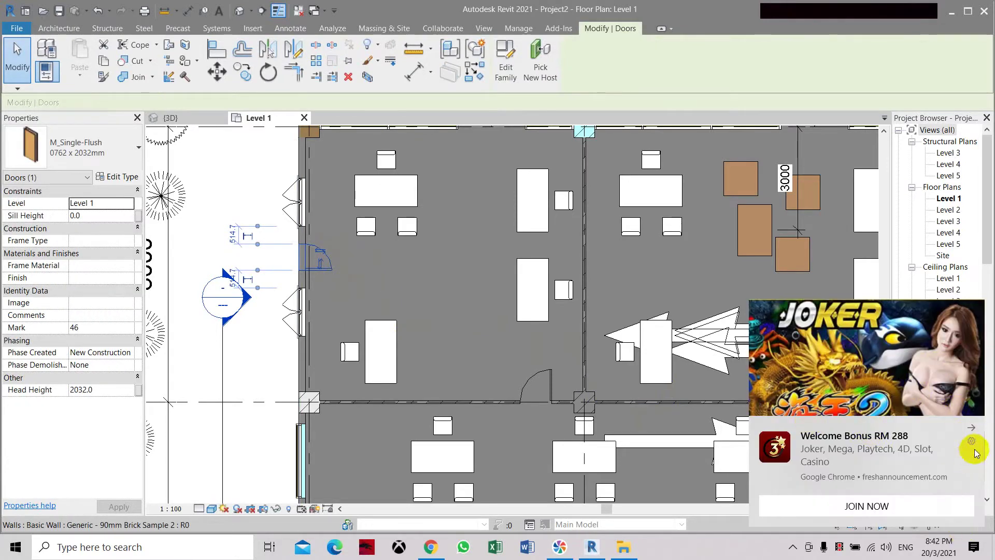
left_click(970, 427)
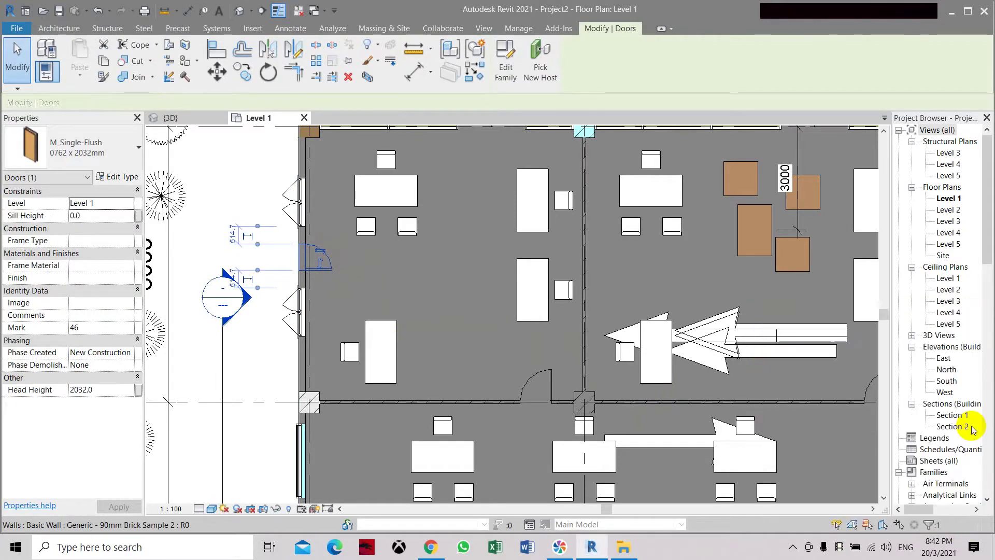
left_click(323, 270)
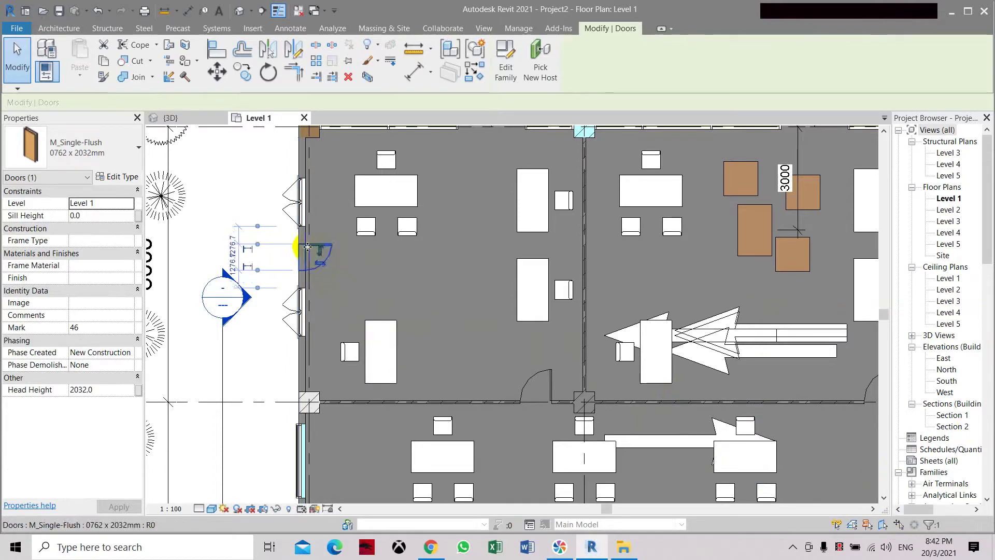
Edit the M_Single-Flush family and review its door sizes in Family Types, unchanged.
left_click(504, 56)
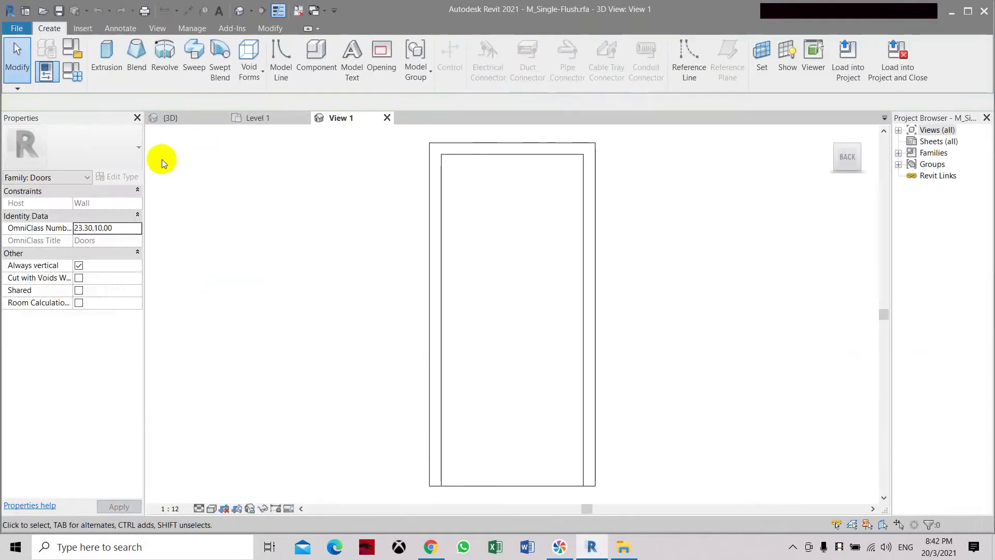
left_click(74, 79)
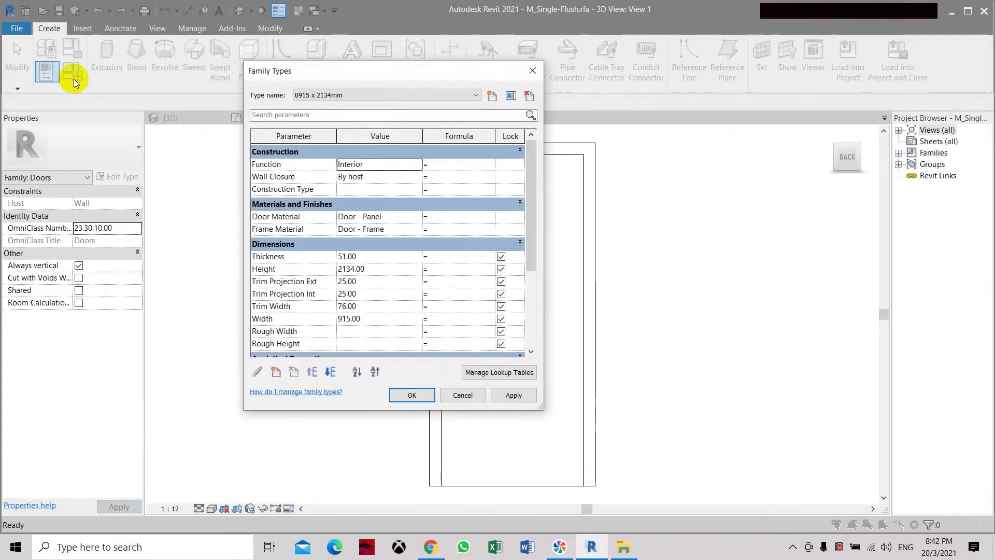
left_click(429, 97)
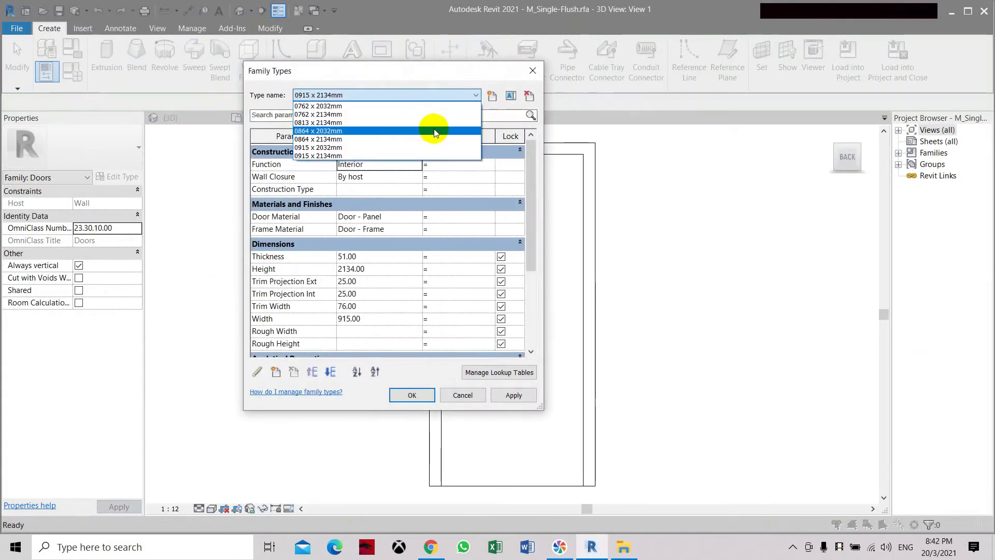
left_click(431, 94)
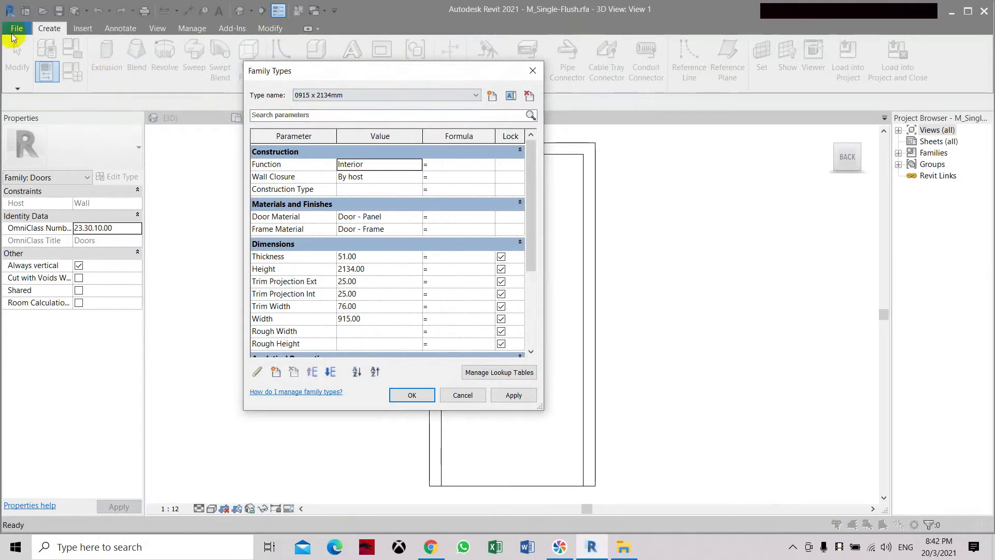
left_click(482, 395)
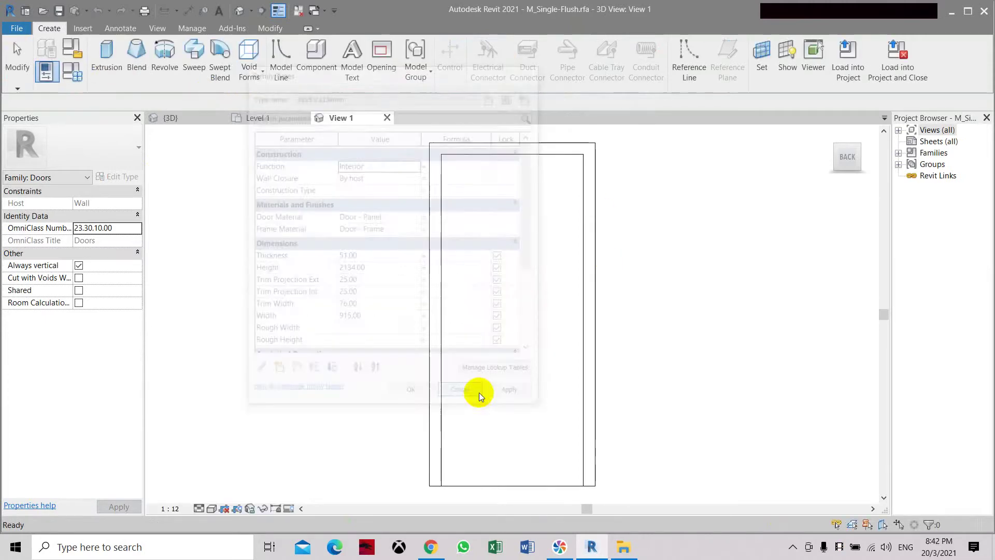
left_click(17, 31)
mouse_move(48, 196)
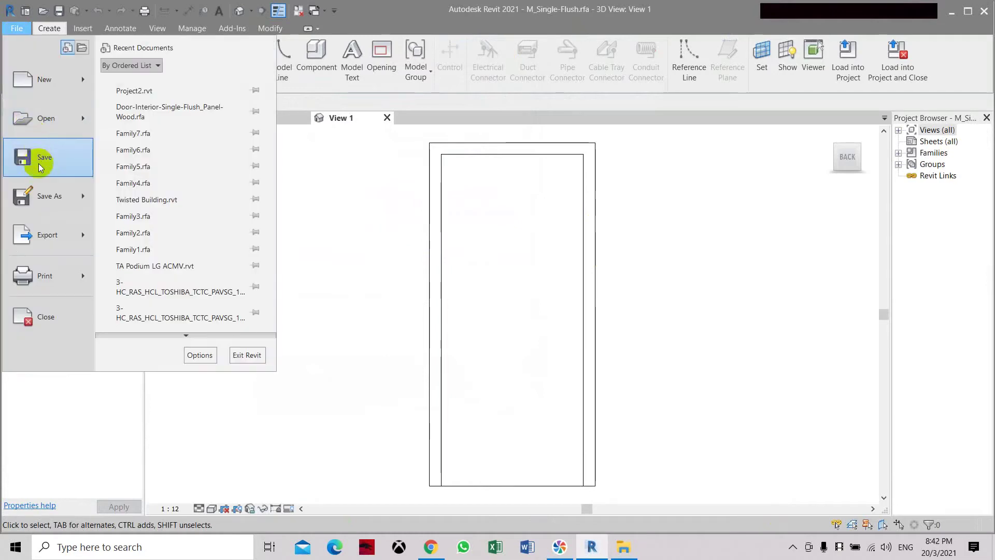
Try saving the family as M_Single-Flush-Metric.rfa via This PC.
left_click(148, 178)
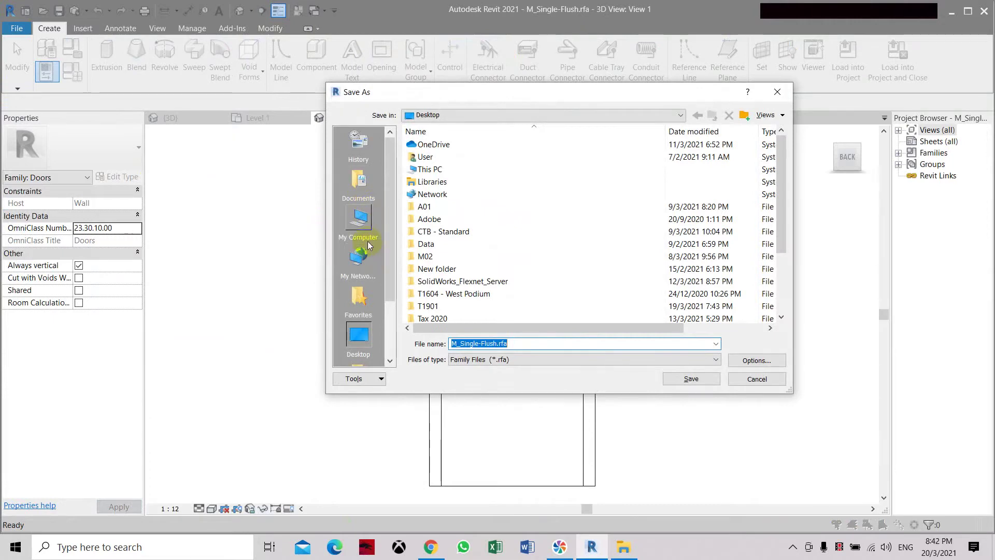
left_click(358, 226)
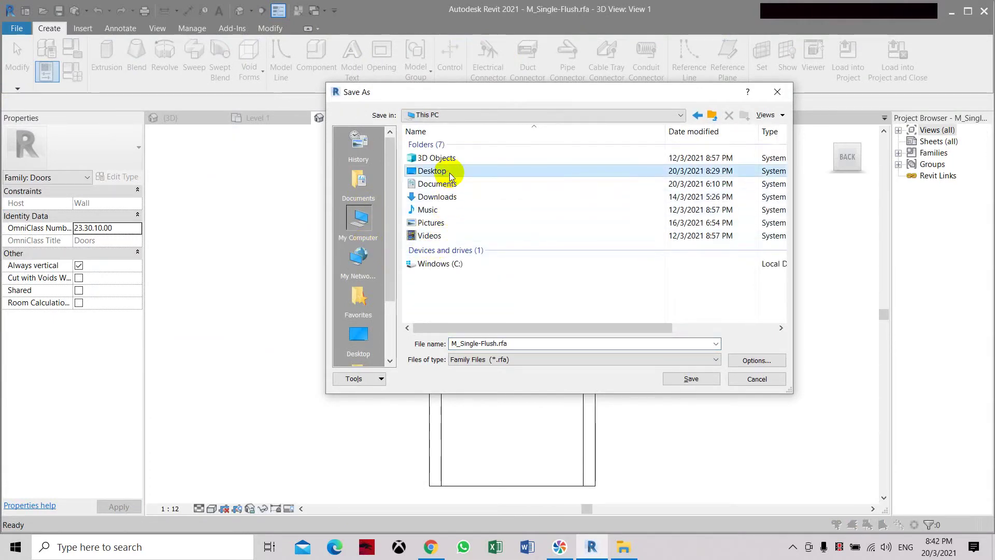
left_click(494, 343)
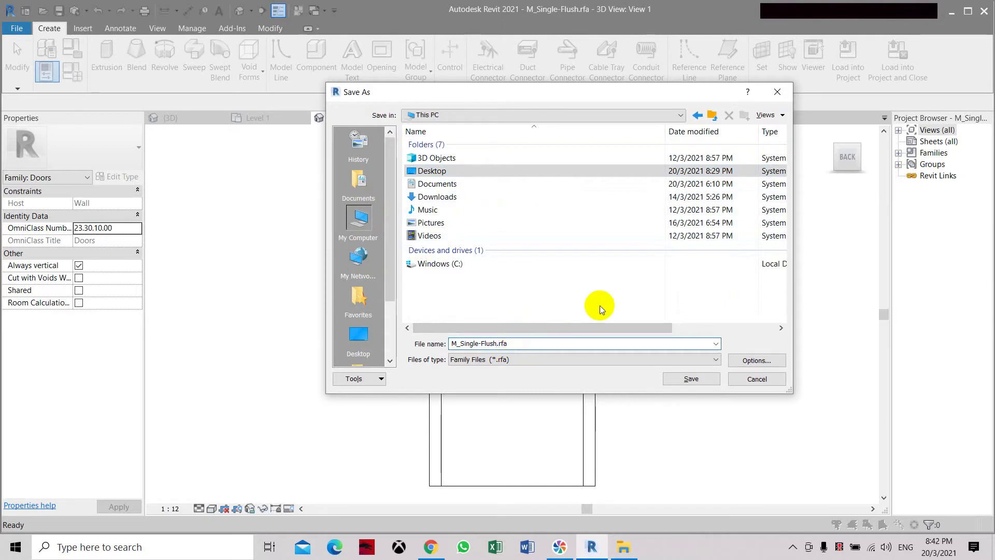
type("-Me")
type("tric")
left_click(748, 362)
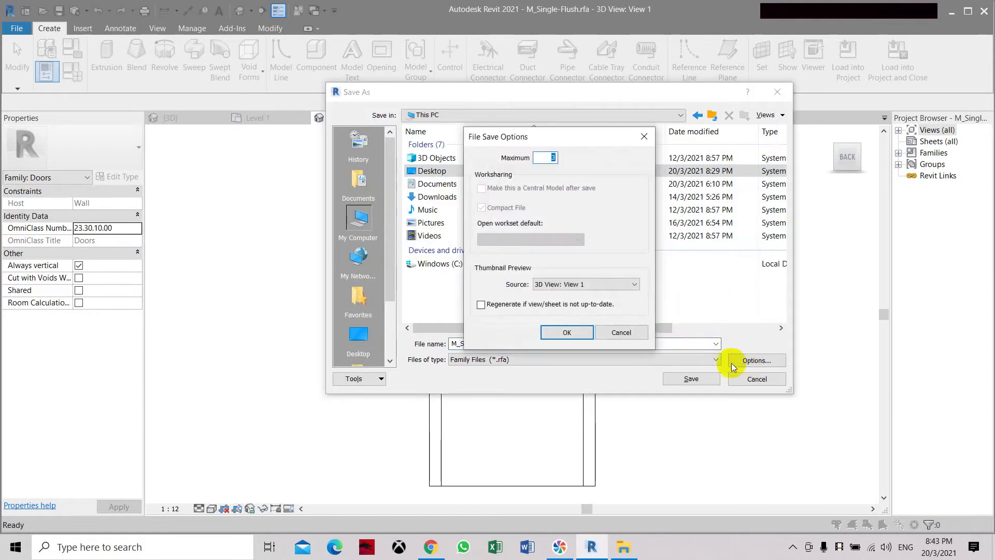
left_click(577, 329)
left_click(686, 380)
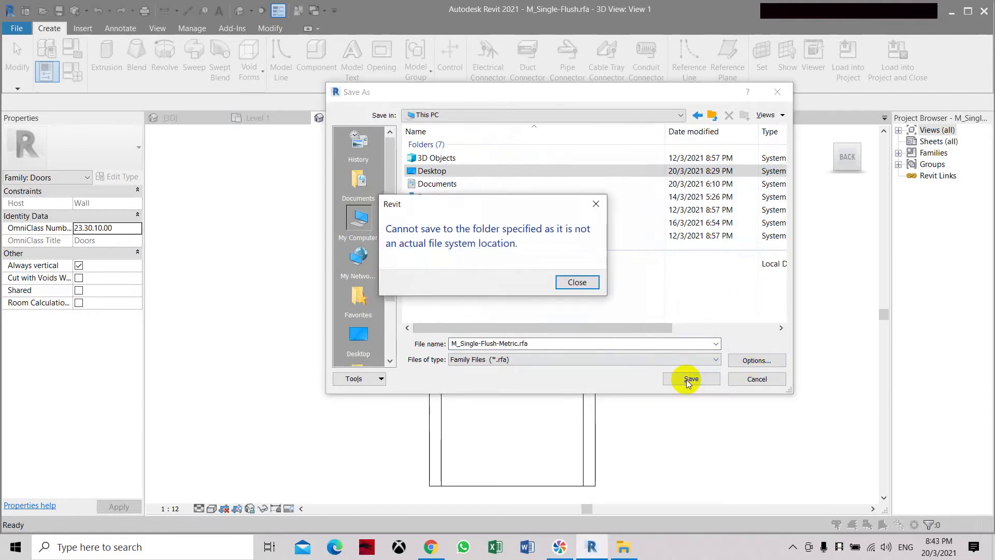
Dismiss the cannot-save errors, abandon the save, and return to the File menu.
left_click(576, 283)
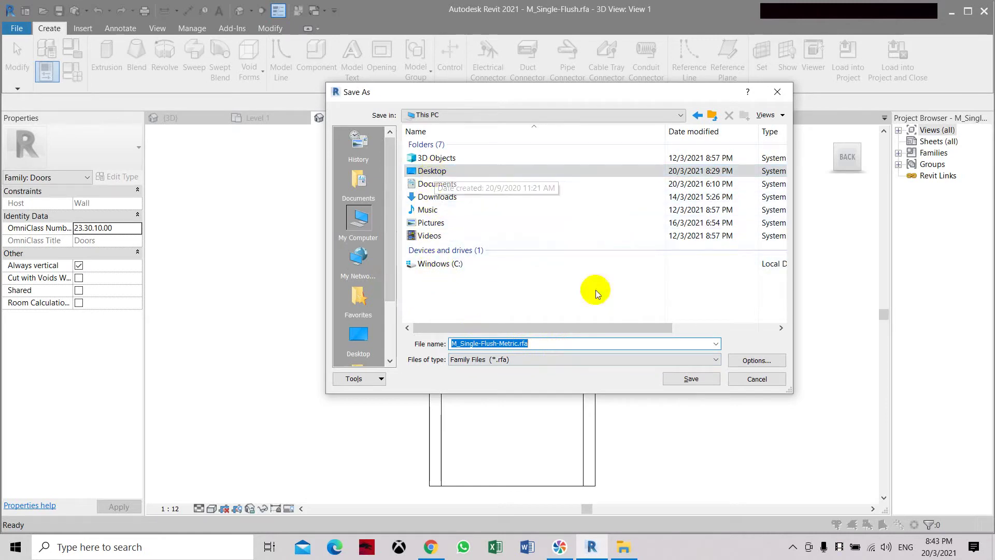
left_click(692, 381)
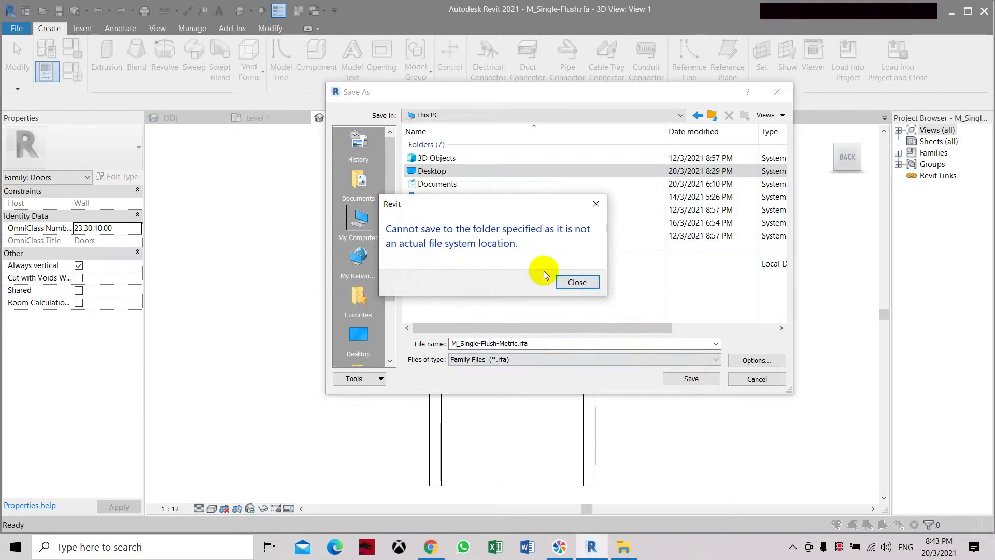
key("Escape")
key("Escape")
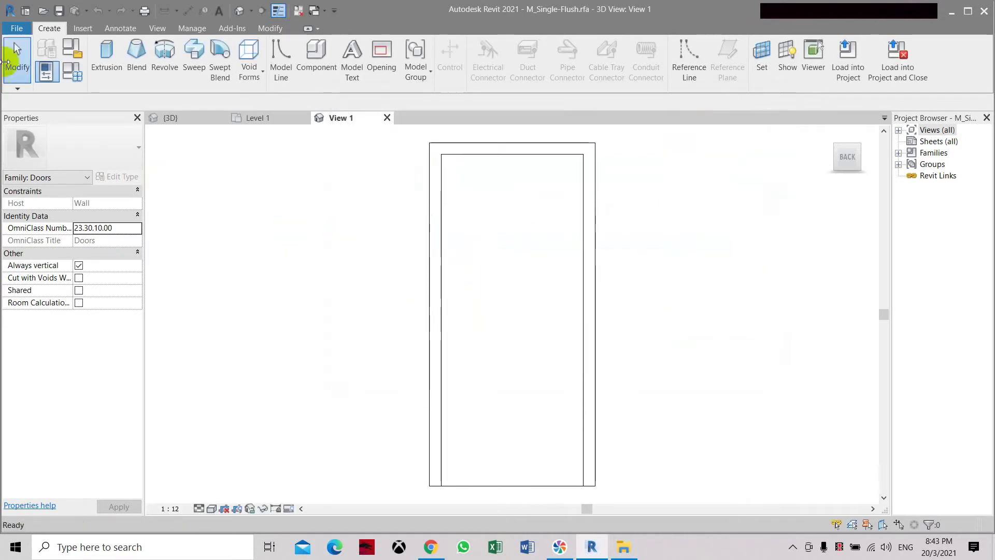
left_click(15, 29)
mouse_move(46, 196)
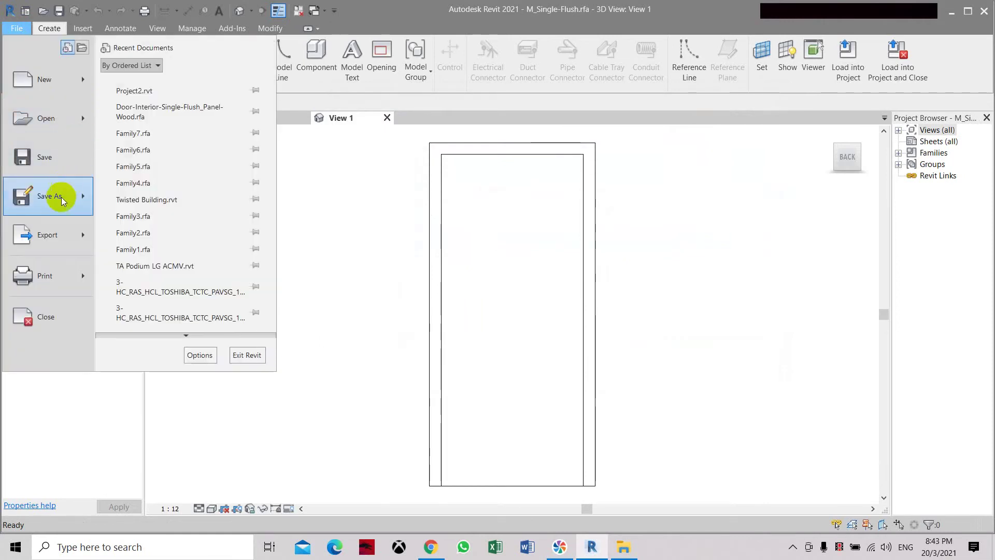
Save the door as a Family file under the new metric name M_Single-FlushMetric.
left_click(184, 174)
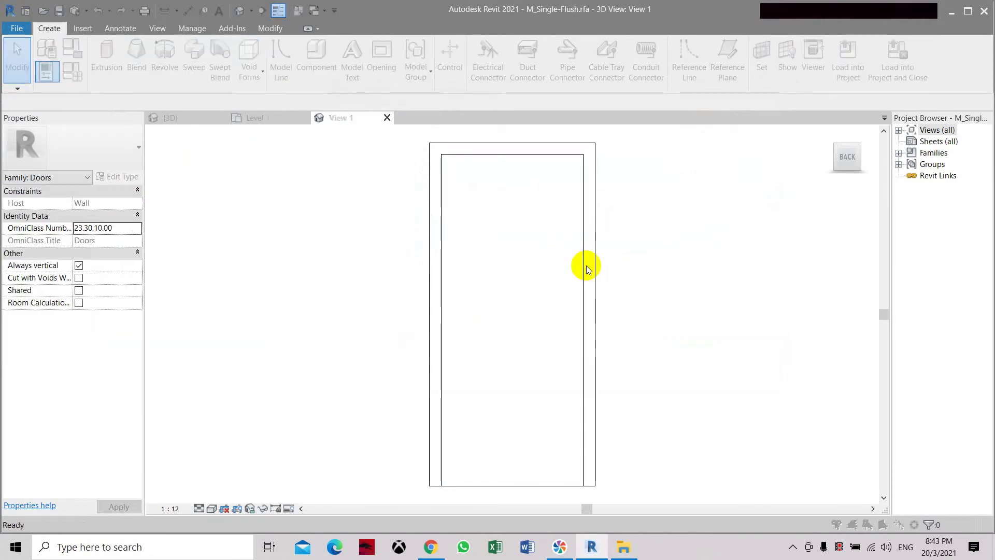
left_click(691, 378)
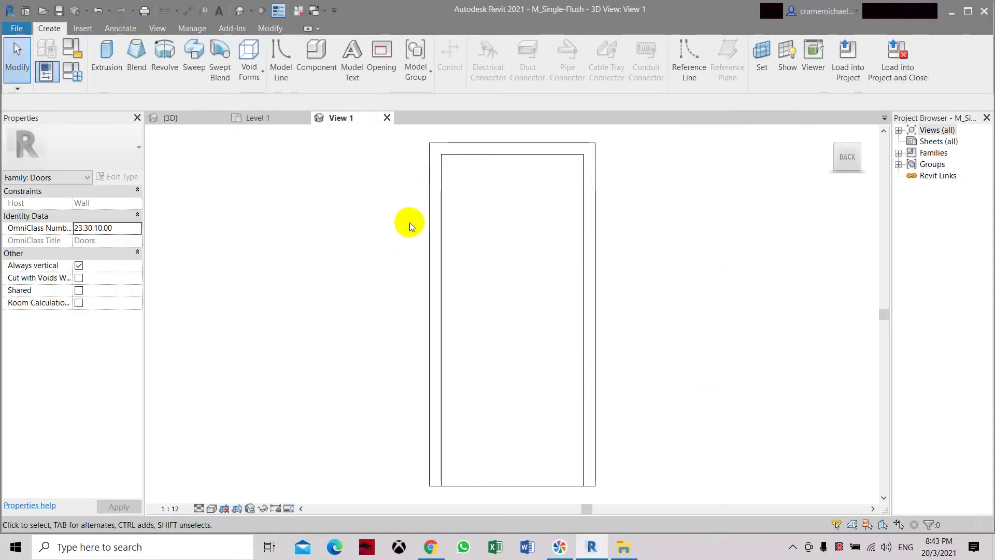
left_click(43, 81)
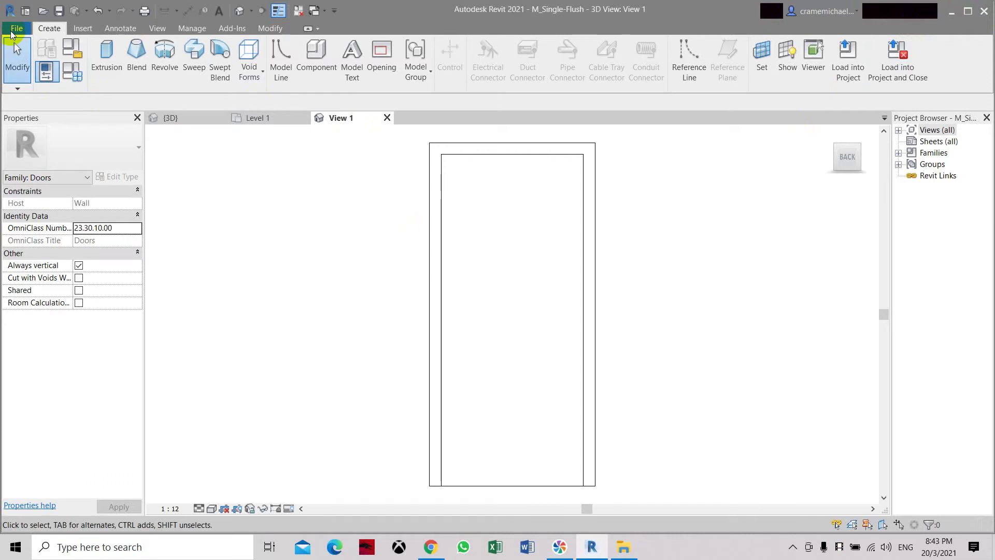
left_click(75, 76)
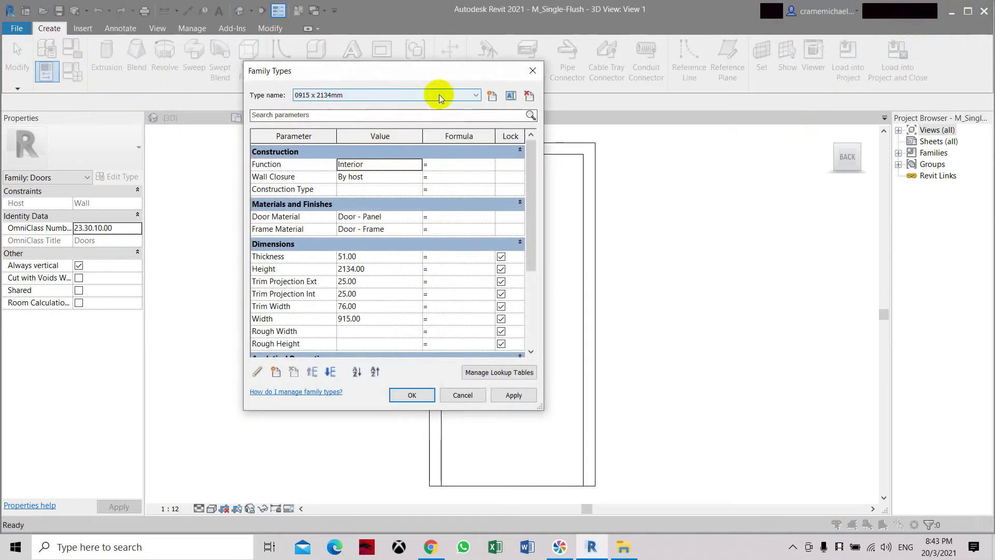
Rename the 0915 x 2134mm door type to 0900 x 2400mm.
left_click(511, 96)
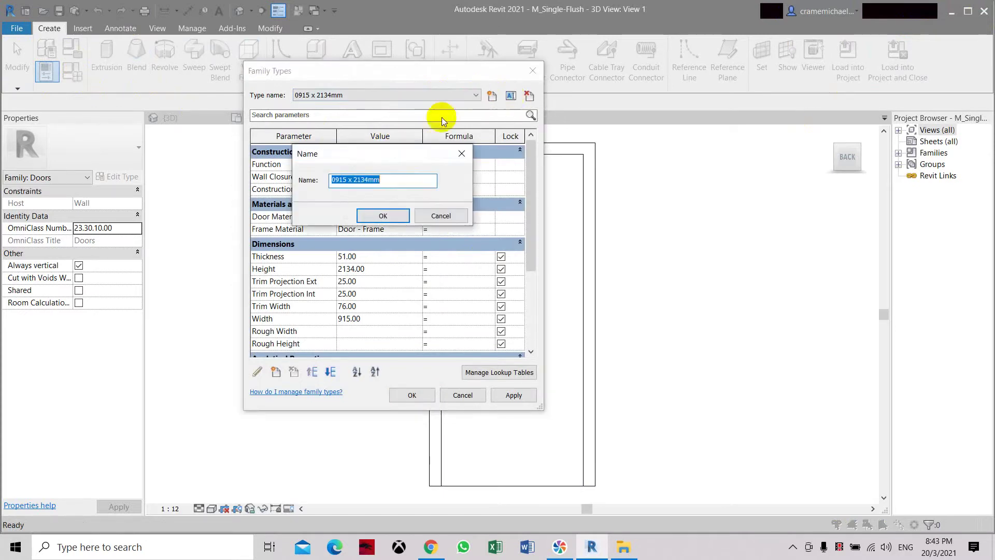
left_click(348, 180)
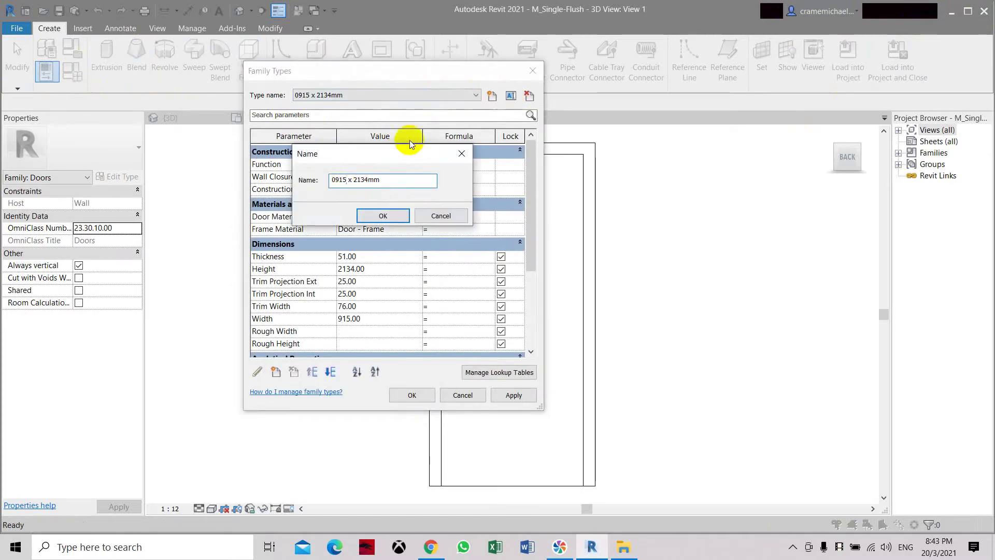
key("BackSpace")
key("BackSpace")
key("BackSpace")
type("900")
key("BackSpace")
left_click(386, 215)
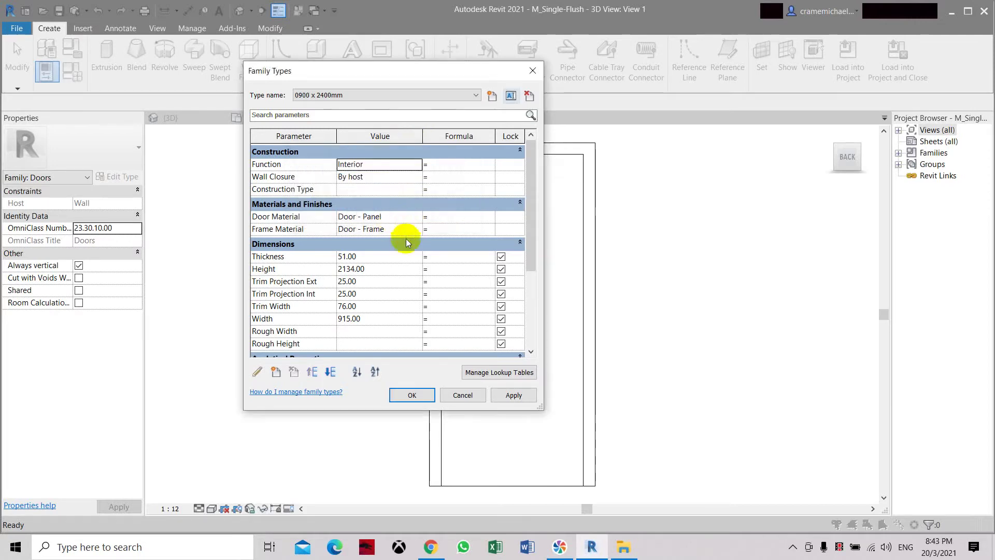
Give the 0900 x 2400mm type Height 2400 and Width 900, and accept.
left_click(383, 269)
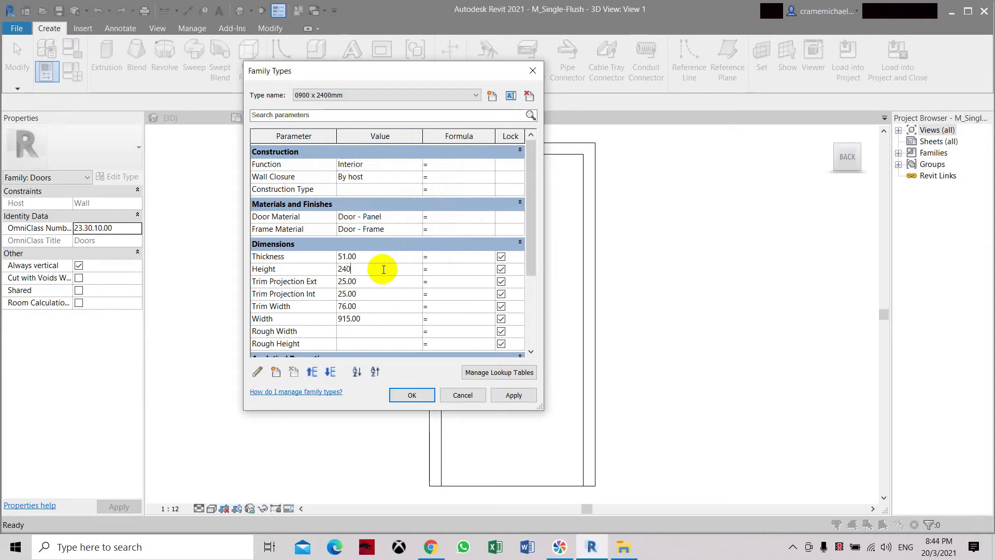
type("0")
left_click(393, 320)
type("900")
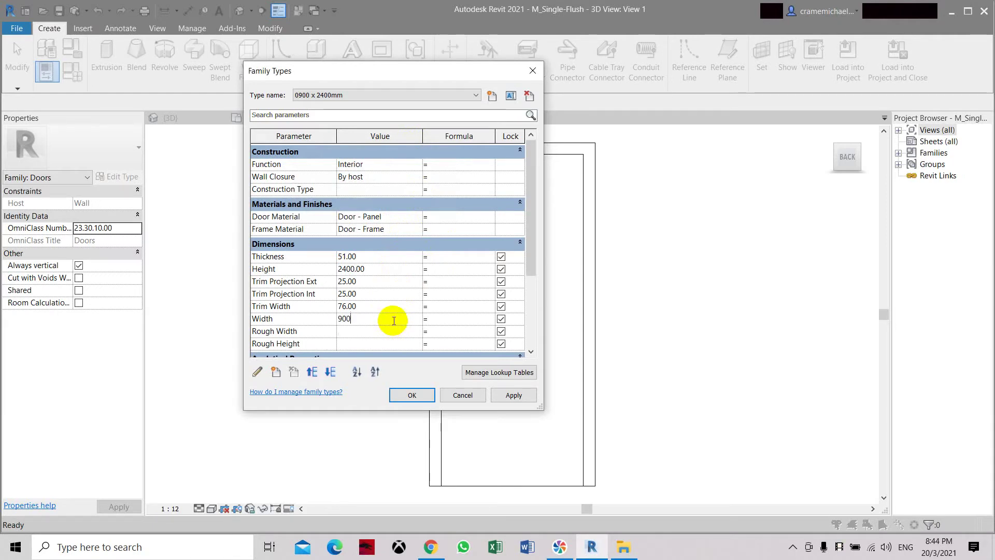
left_click(514, 394)
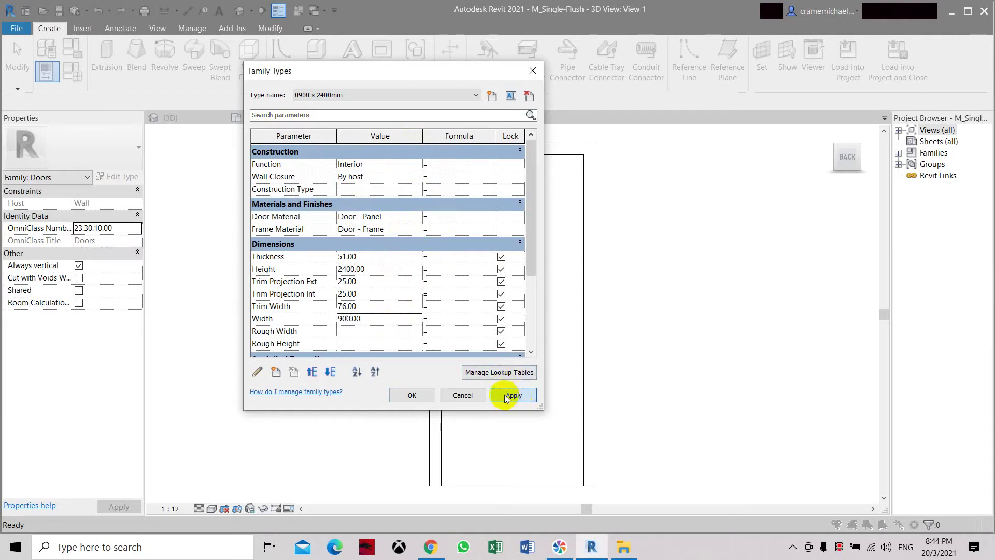
left_click(425, 397)
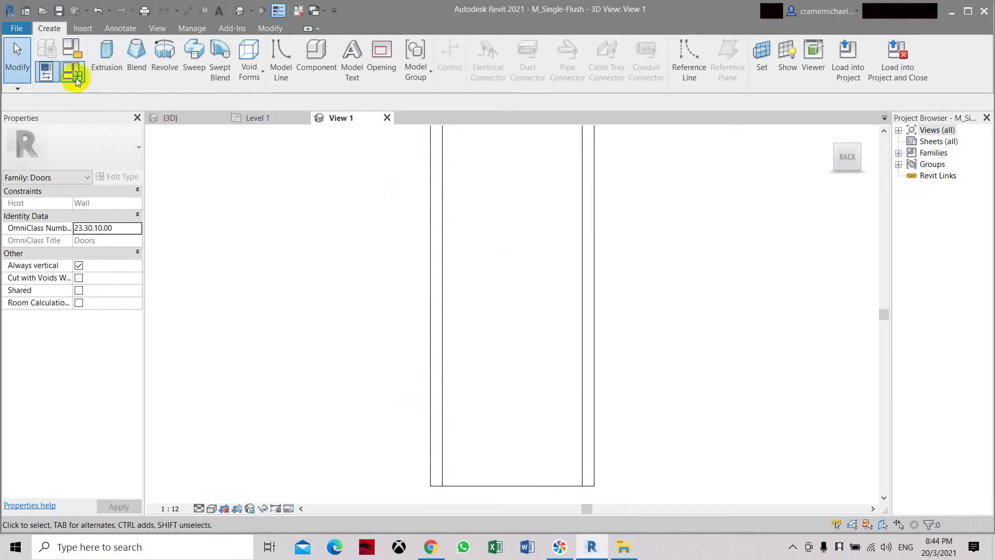
left_click(73, 72)
Select the 0915 x 2032mm type and rename it 0900 x 2100mm.
left_click(436, 96)
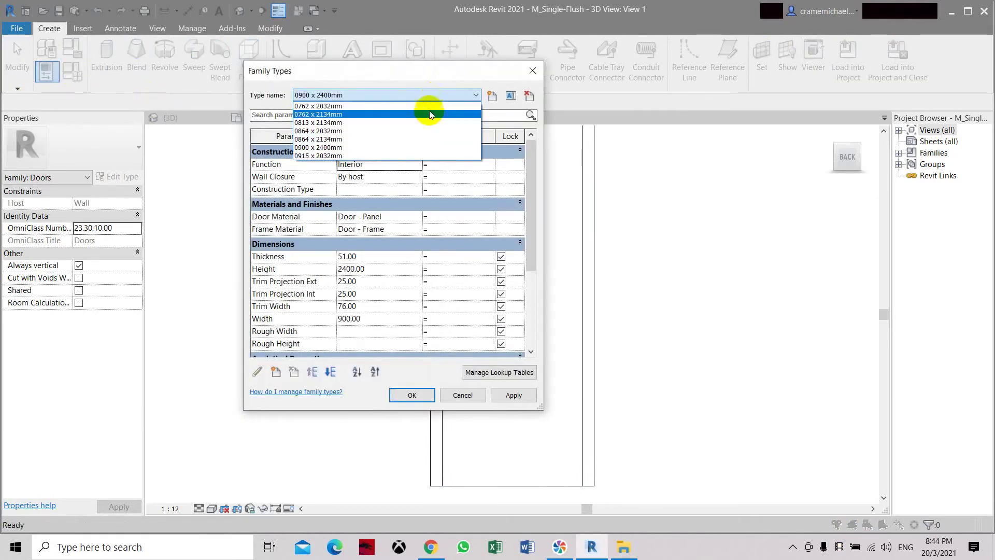
left_click(404, 156)
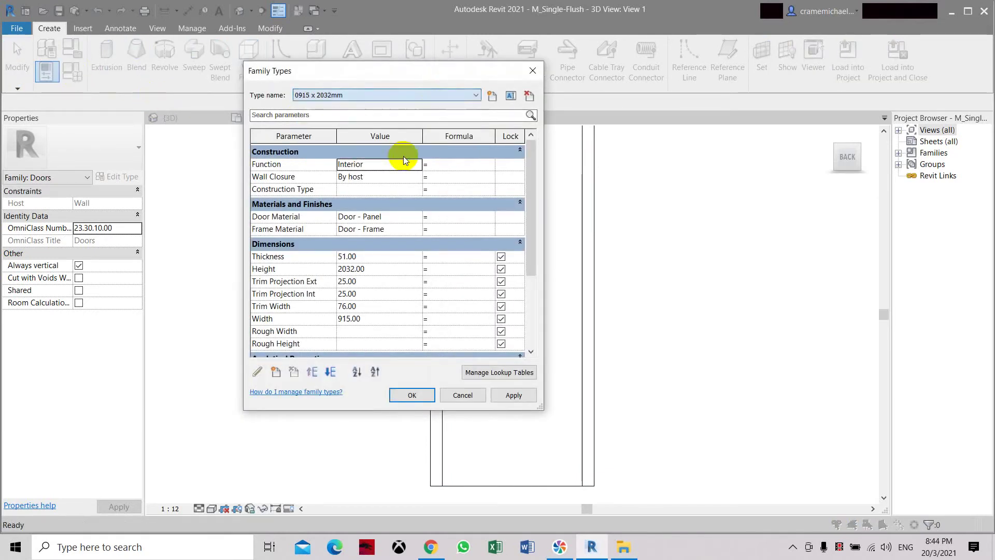
left_click(512, 100)
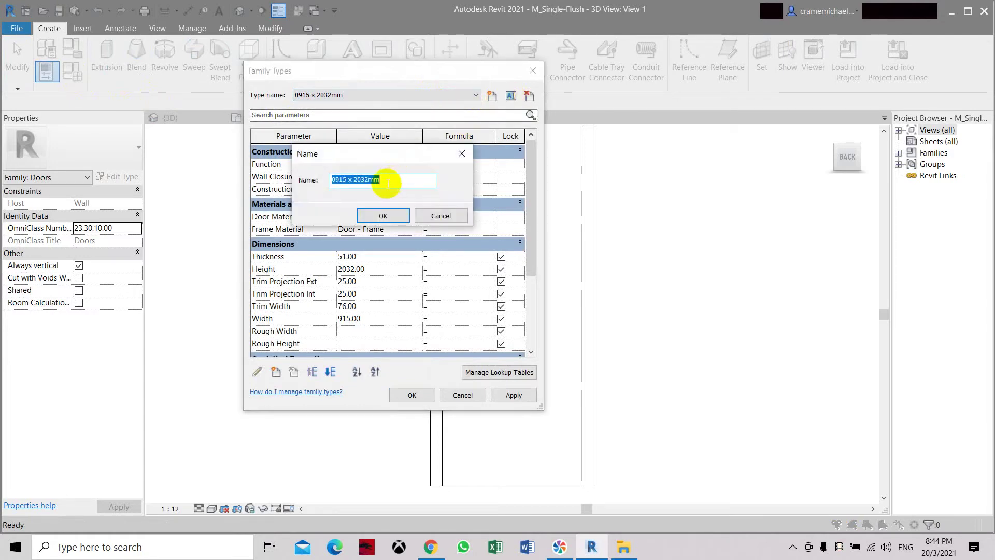
left_click(377, 179)
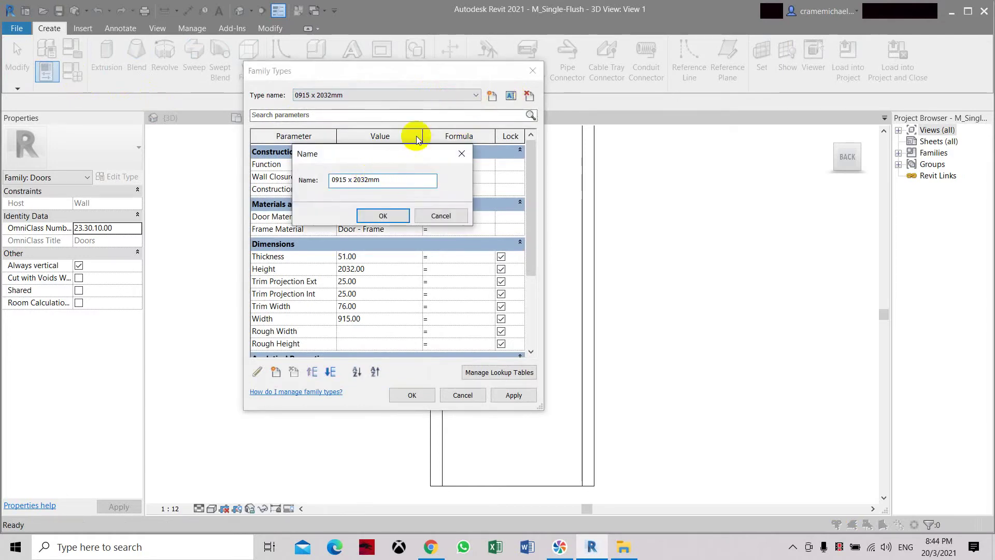
key("BackSpace")
key("BackSpace")
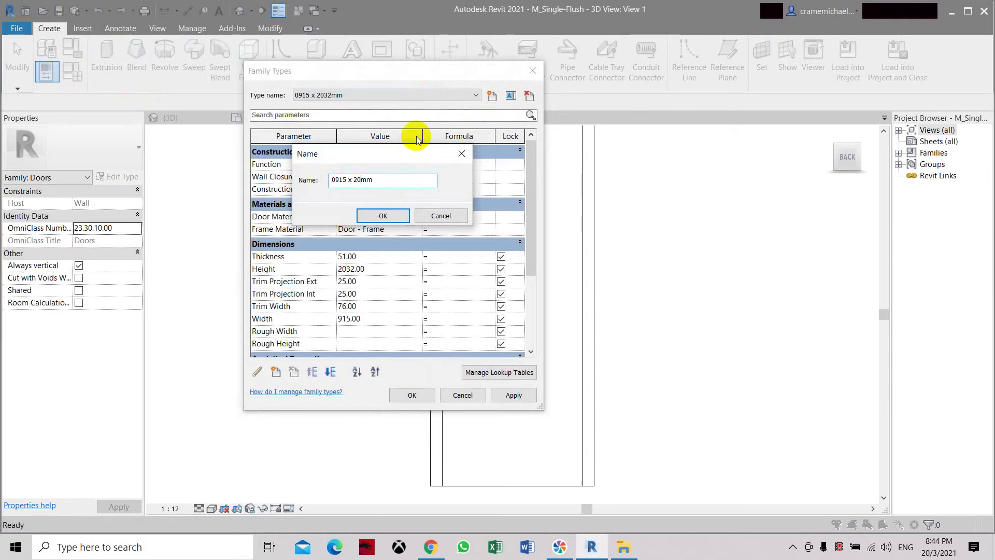
type("100")
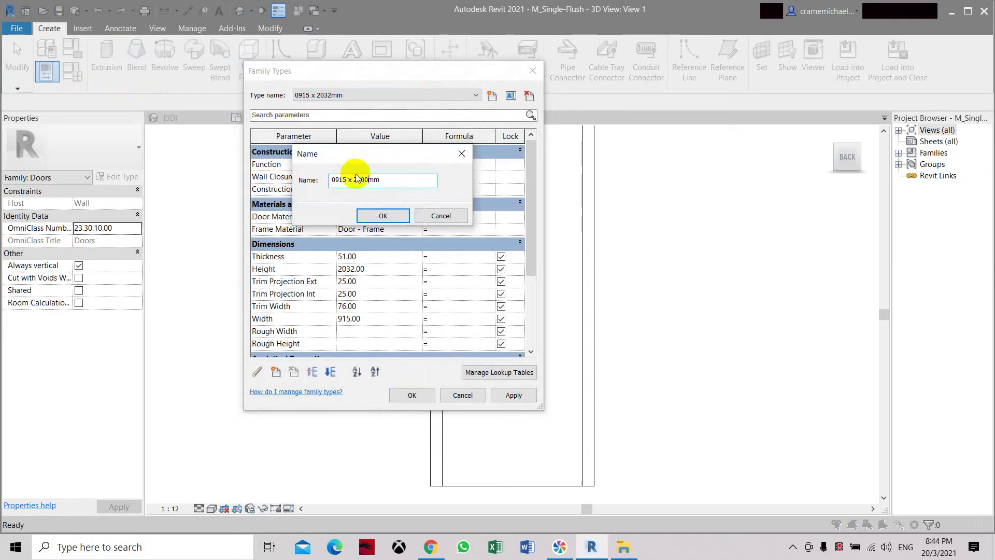
key("BackSpace")
key("BackSpace")
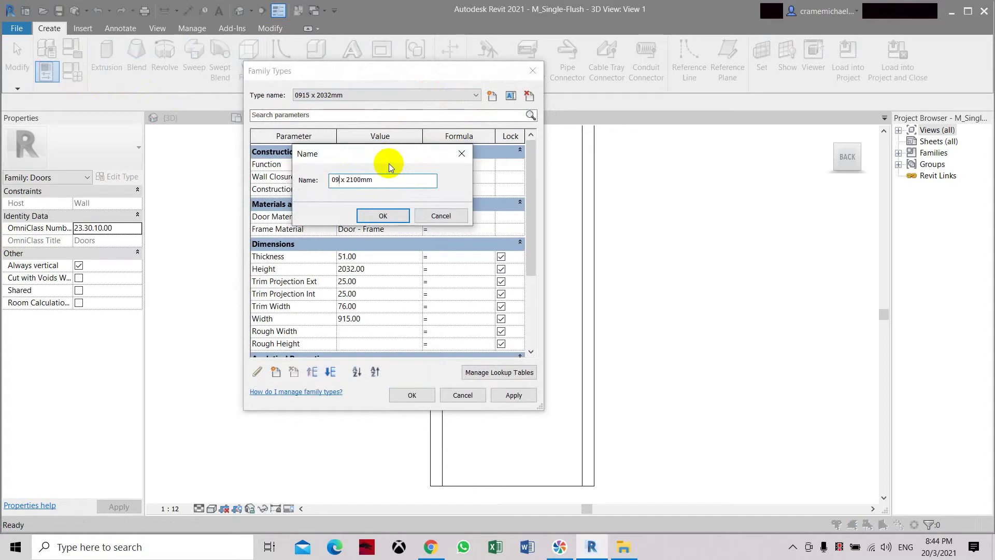
type("00")
left_click(378, 216)
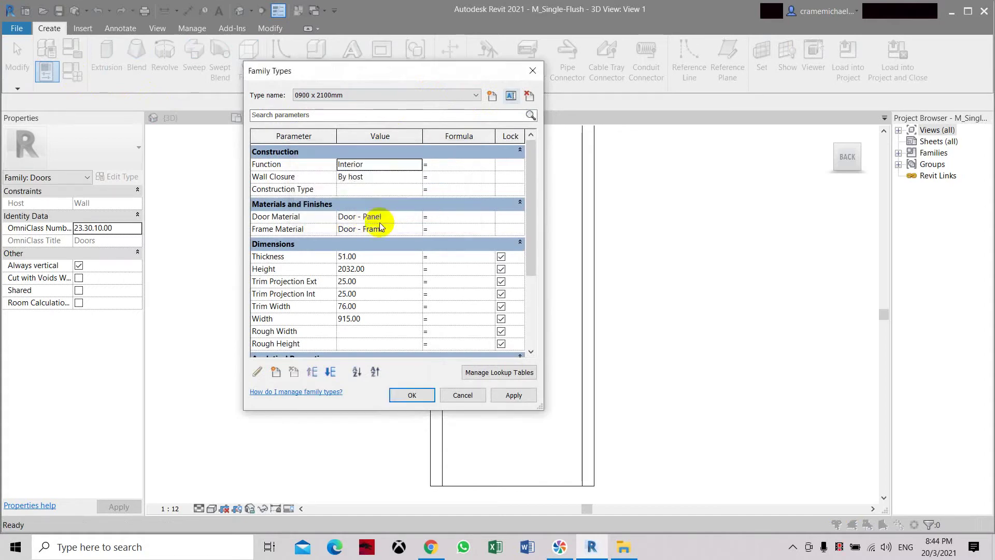
Set the 0900 x 2100mm type's Height to 2100 and Width to 900, and apply.
left_click(372, 272)
type("2100")
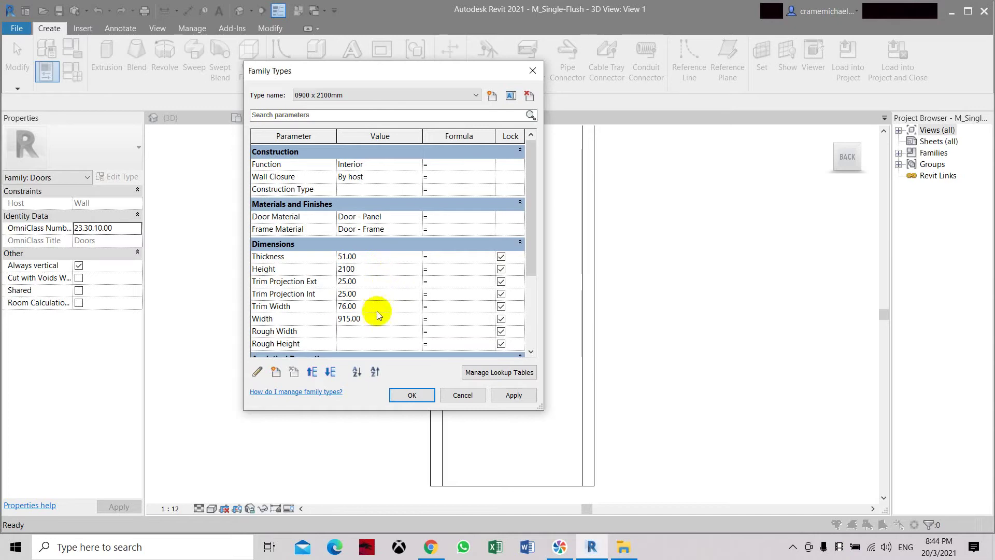
left_click(373, 319)
type("900")
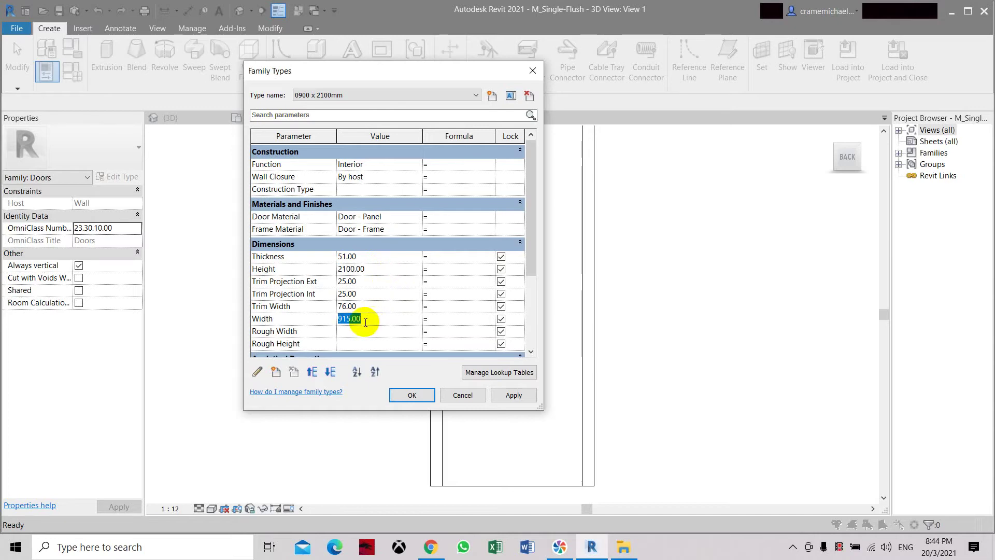
left_click(513, 395)
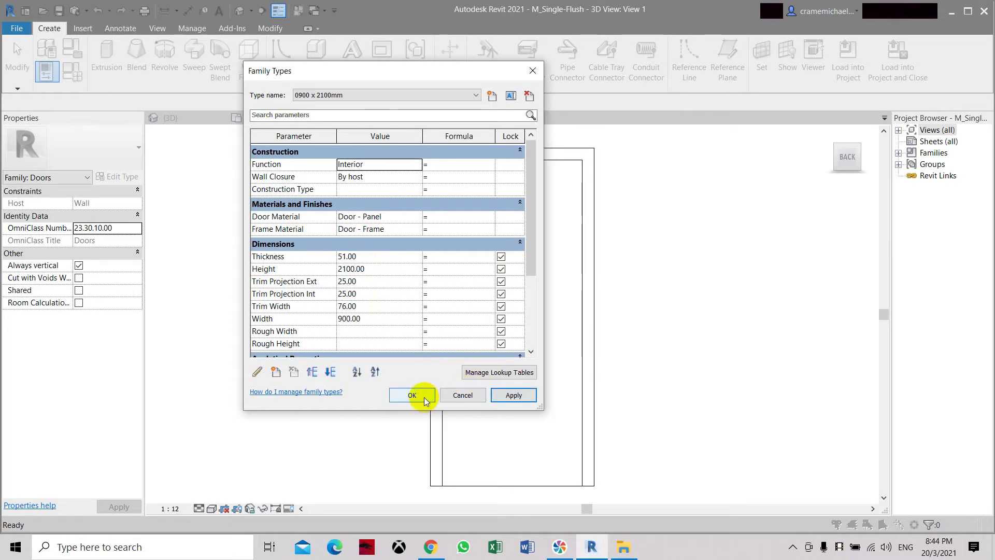
Select the 0864 x 2134mm type and rename it 0850 x 2400mm.
left_click(476, 95)
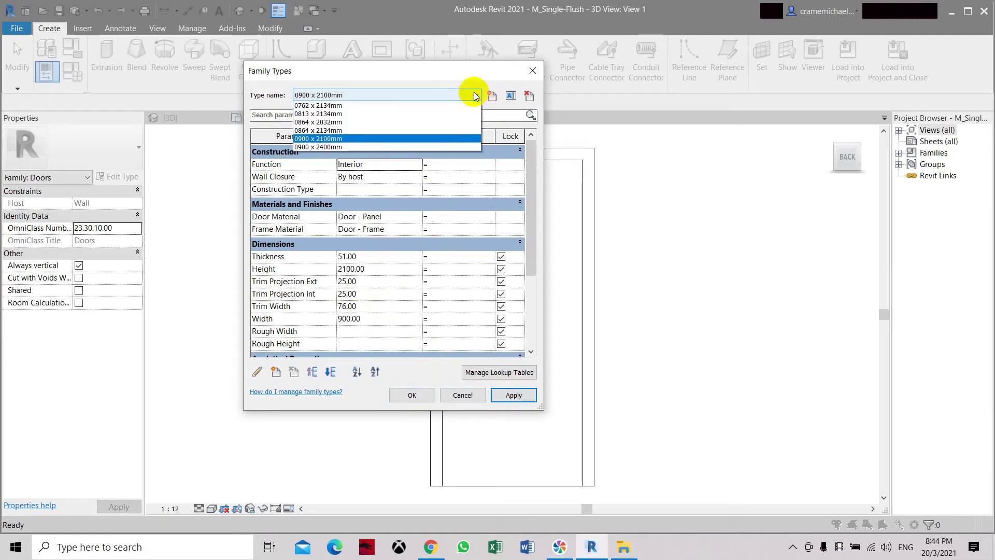
left_click(404, 141)
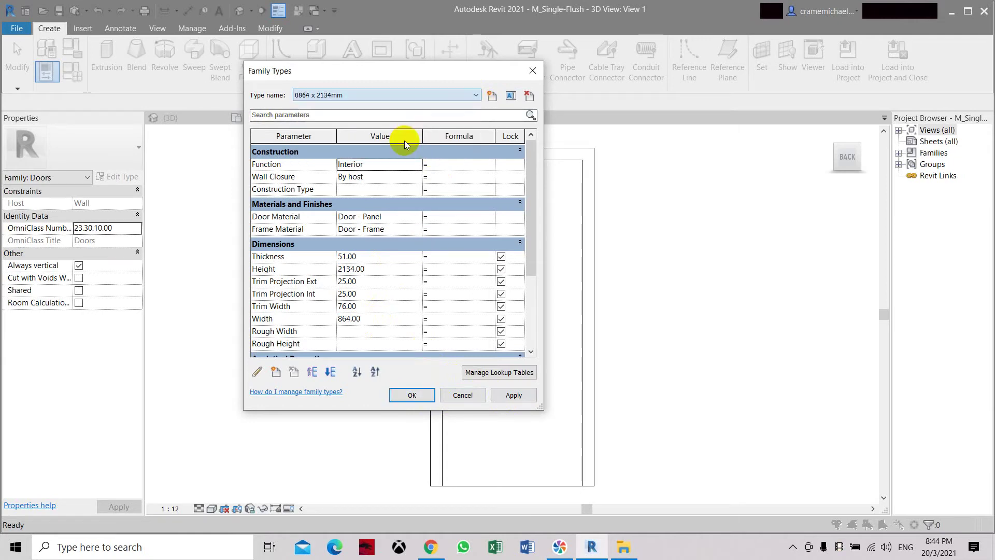
left_click(510, 95)
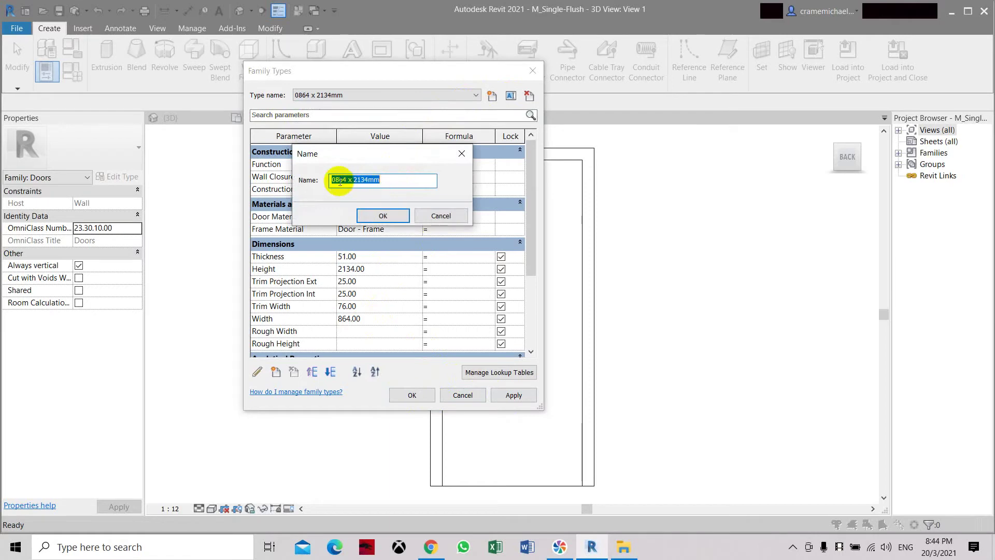
key("Home")
key("Right")
key("Right")
key("Delete")
key("Delete")
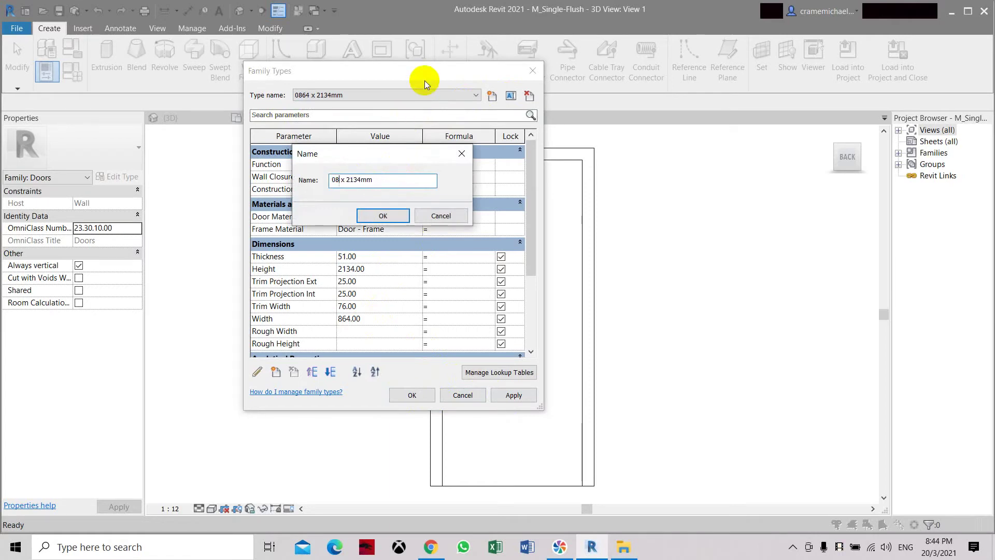
type("50")
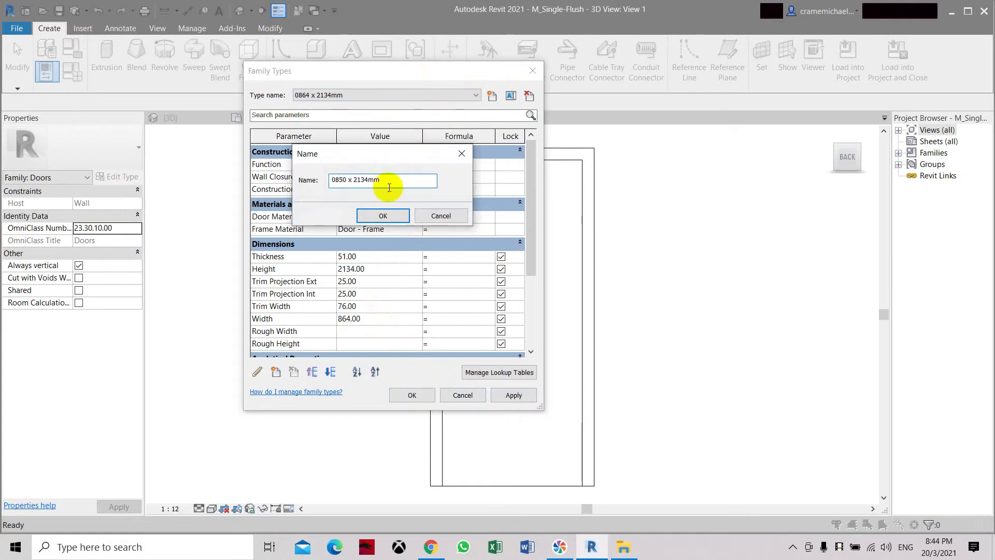
left_click(367, 179)
key("BackSpace")
key("BackSpace")
key("BackSpace")
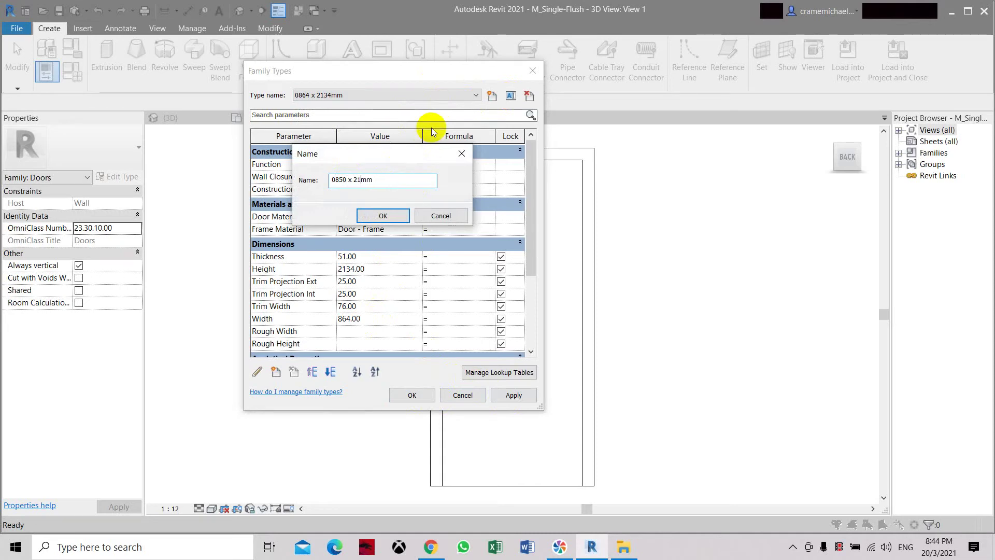
type("400")
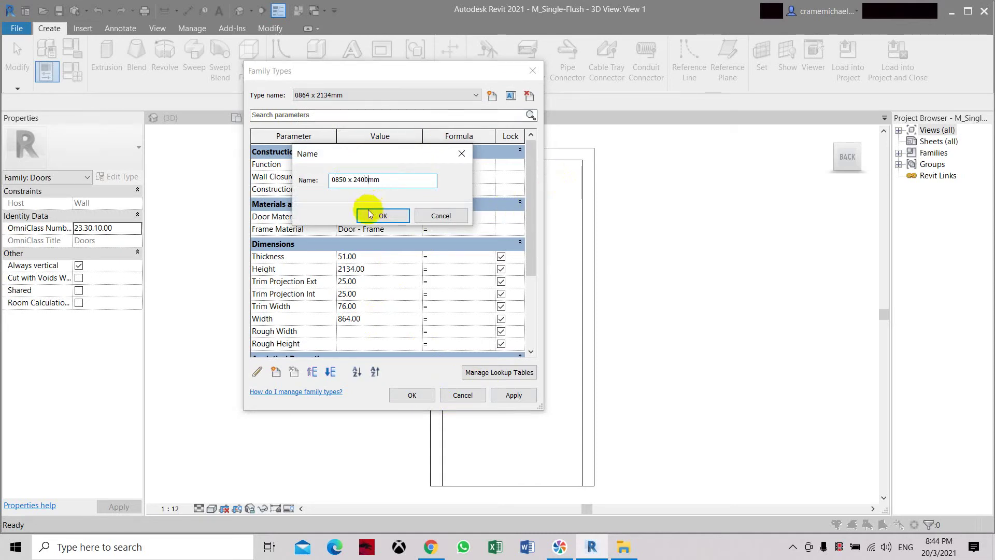
left_click(372, 214)
Set the 0850 x 2400mm type's Height to 2400 and Width to 850, then close.
left_click(380, 268)
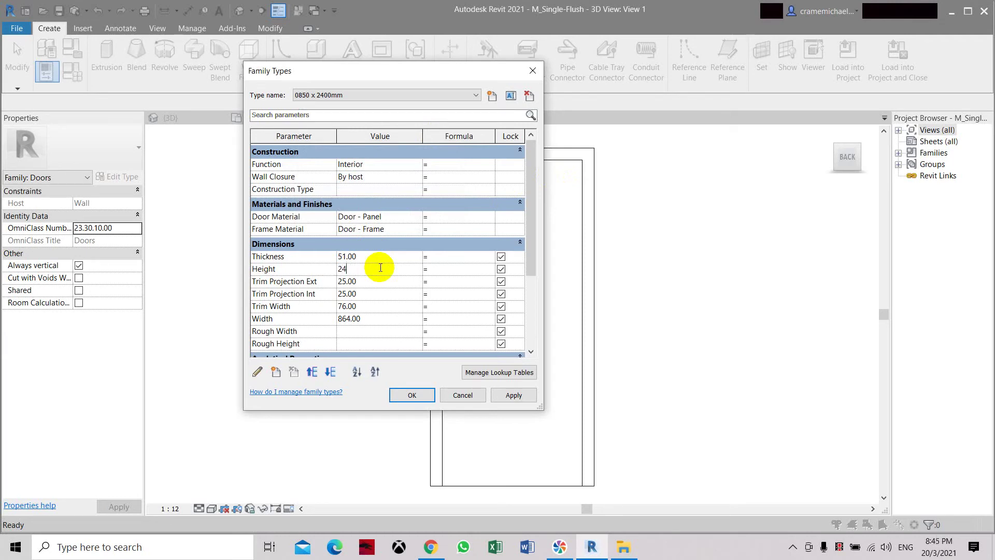
left_click(371, 319)
type("850")
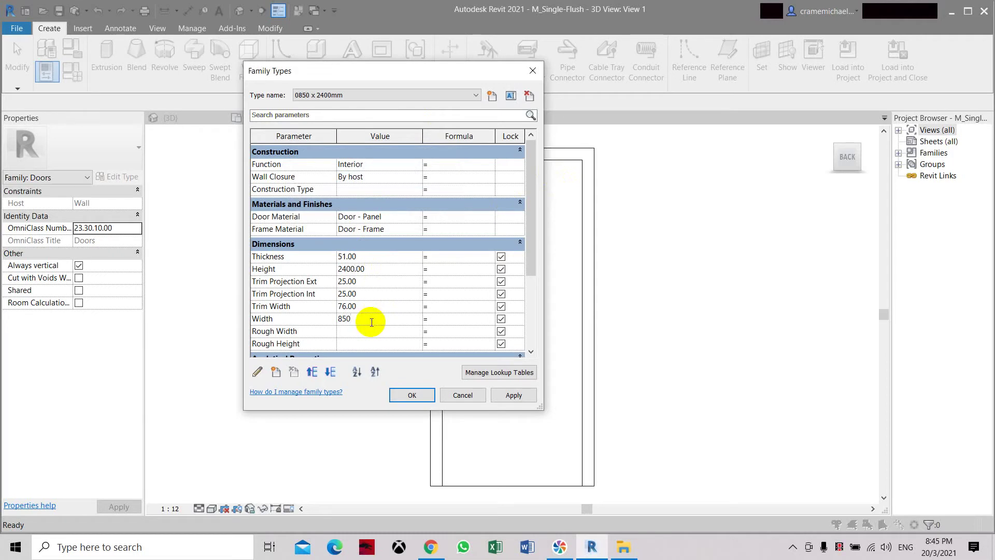
left_click(514, 395)
left_click(412, 395)
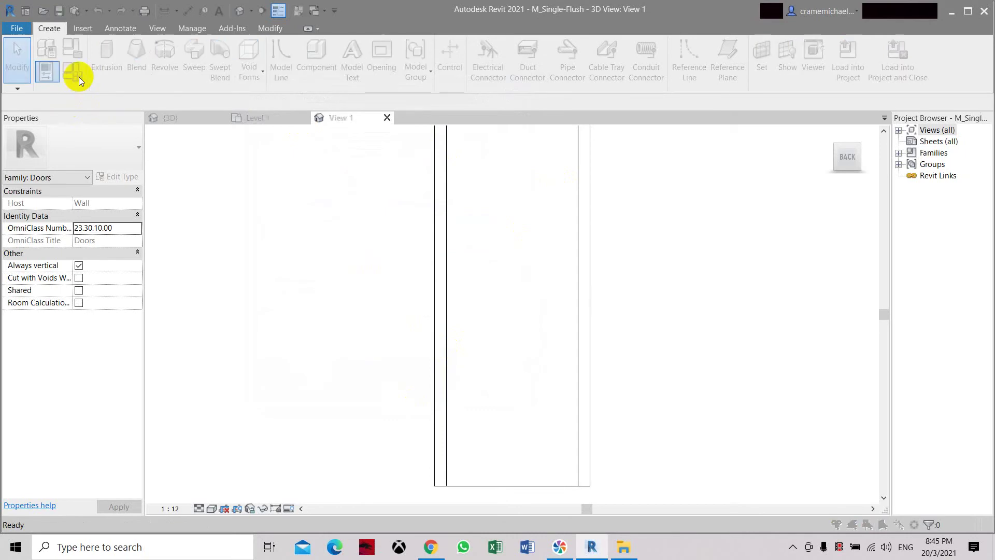
In Family Types, delete the 0762 x 2032mm, 0762 x 2134mm and 0813 x 2134mm types.
left_click(76, 76)
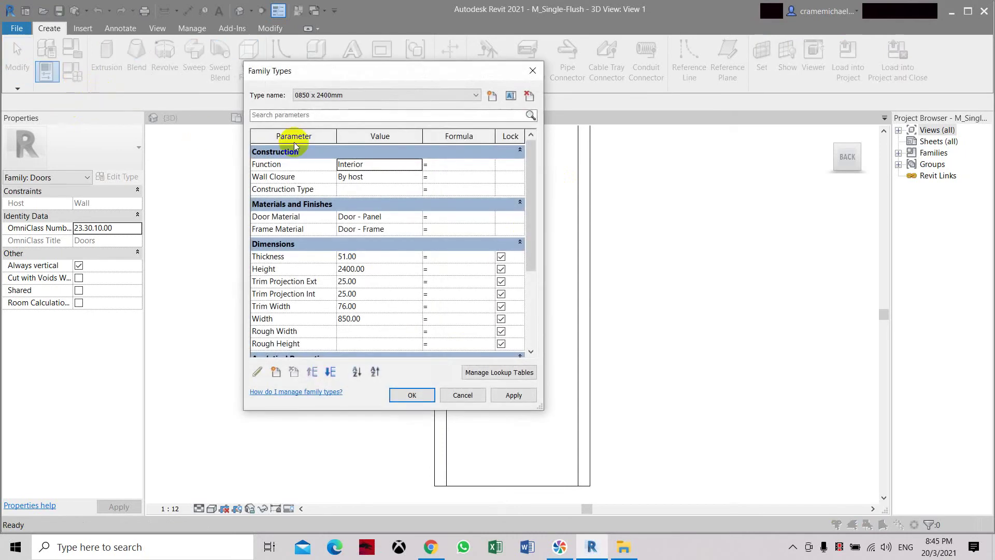
left_click(475, 96)
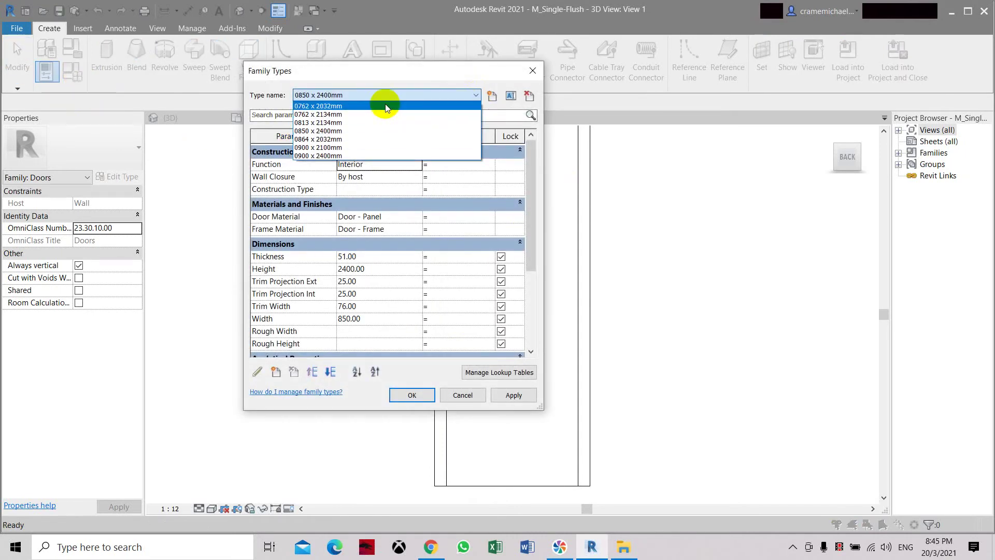
left_click(529, 96)
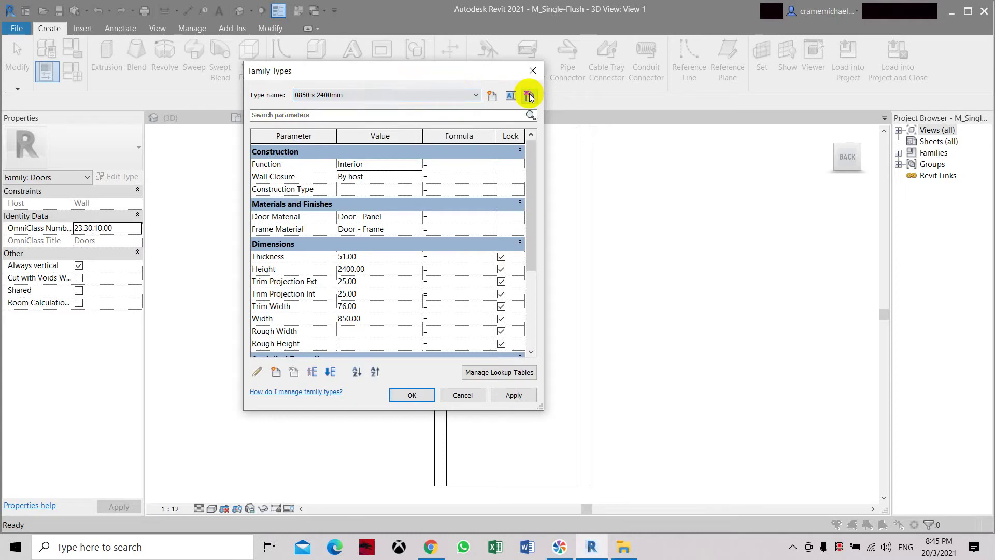
left_click(475, 95)
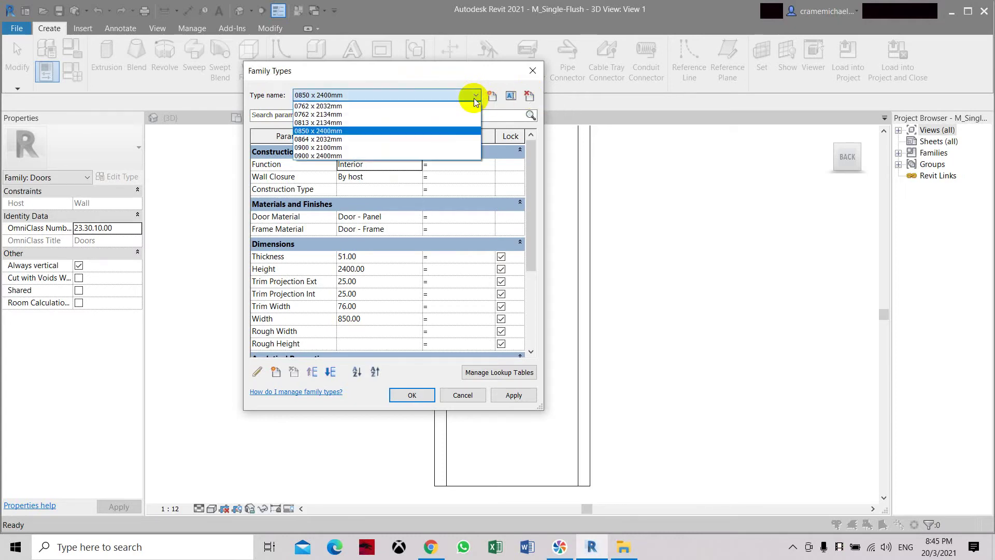
left_click(411, 109)
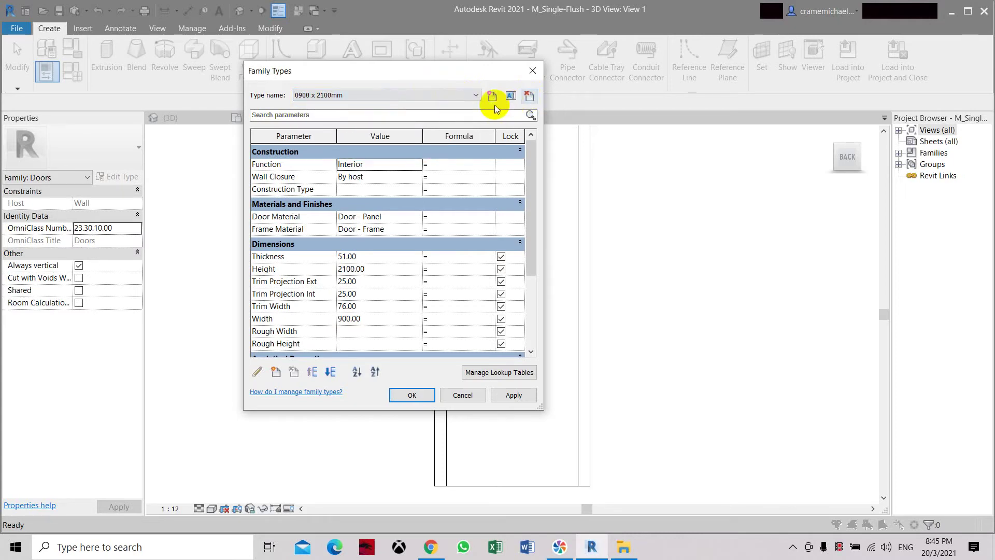
left_click(474, 95)
left_click(420, 106)
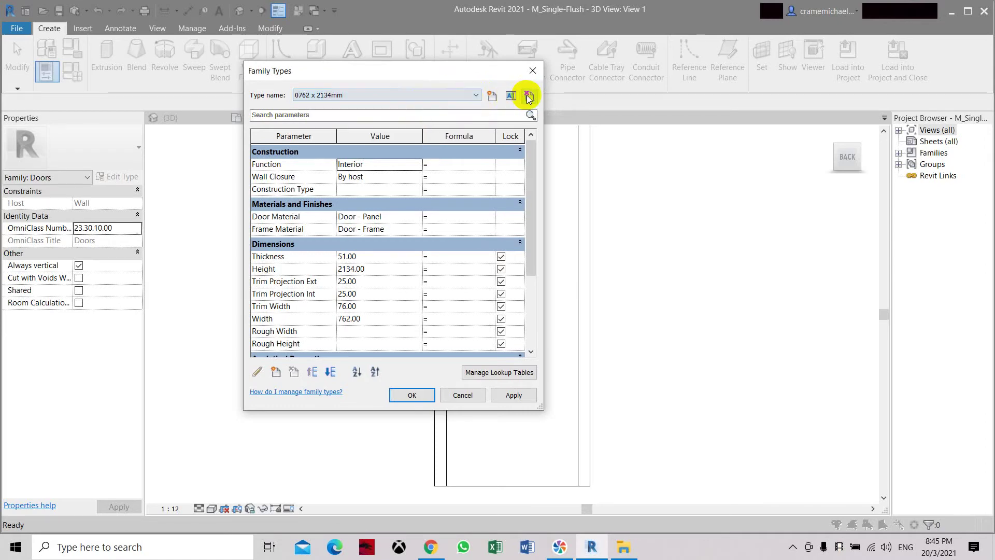
left_click(475, 95)
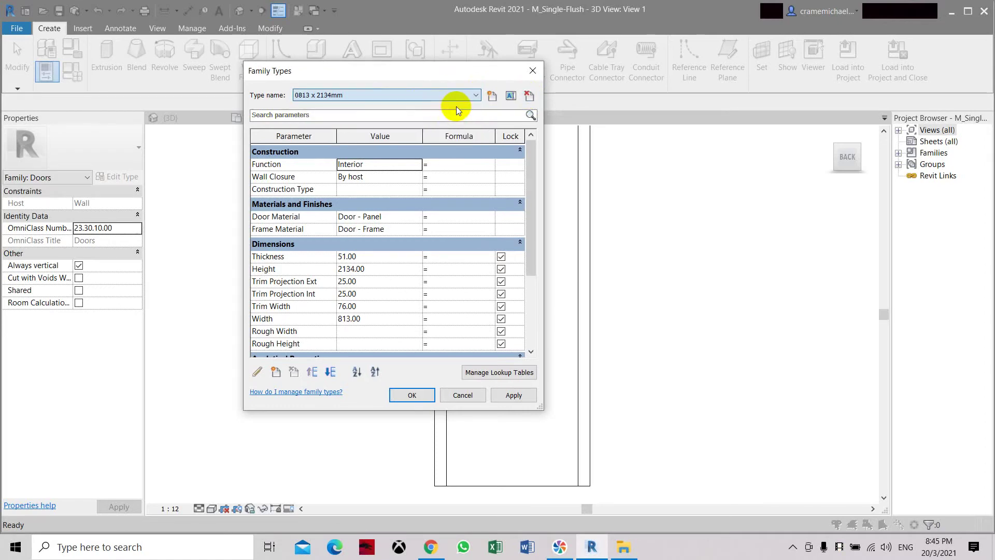
left_click(533, 100)
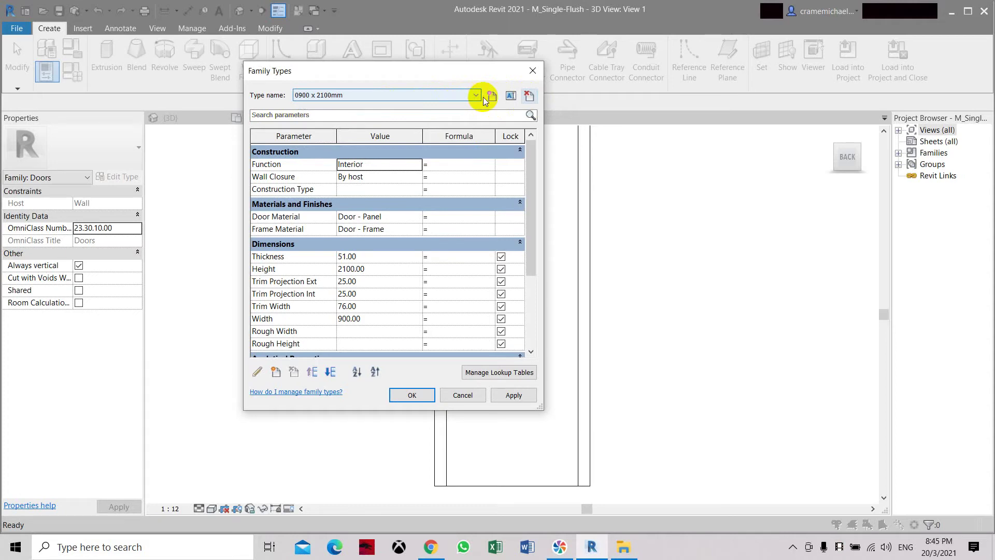
left_click(475, 95)
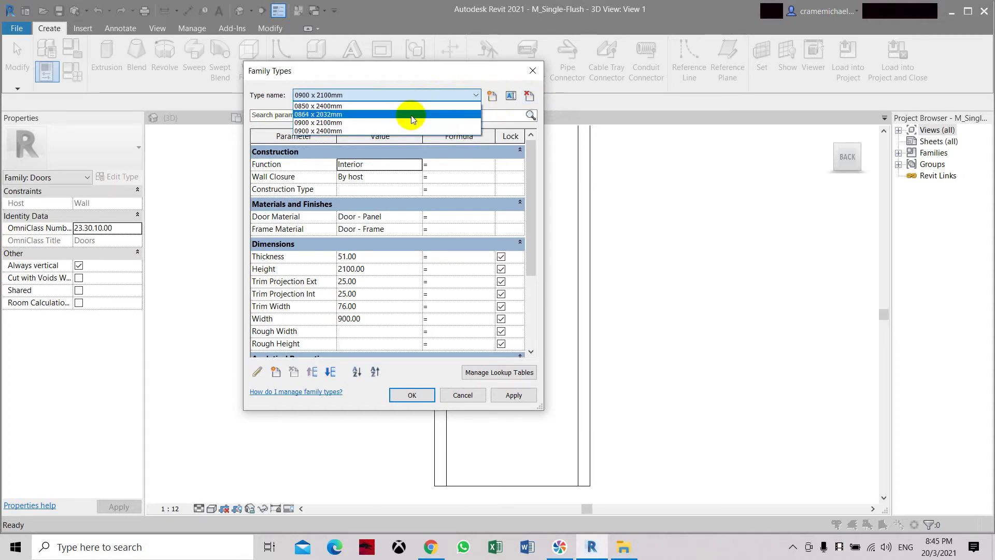
Check that four metric door types remain and close Family Types with OK.
left_click(459, 97)
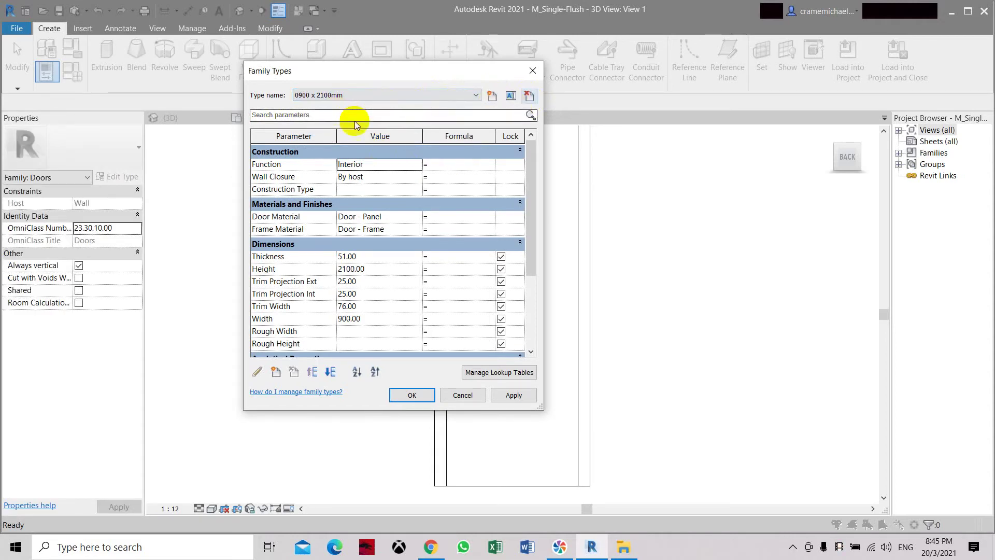
left_click(517, 395)
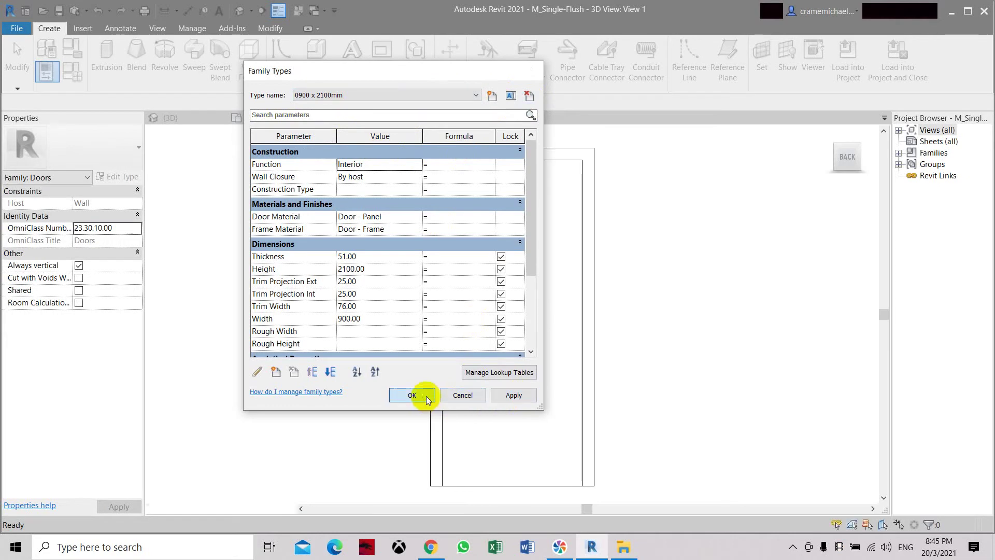
left_click(424, 395)
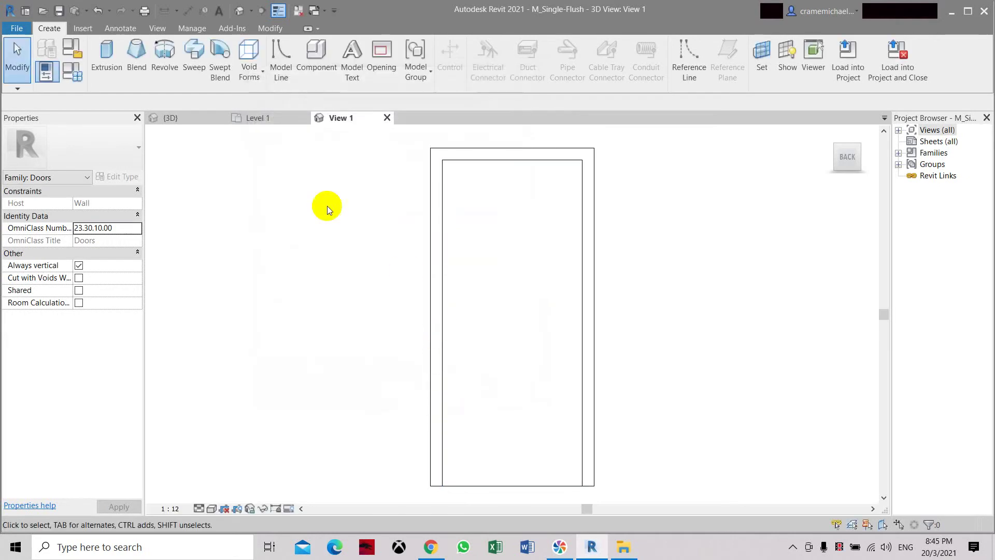
Save the door family as M_Single-FlushMetric.rfa and close it, returning to Level 1.
left_click(16, 28)
mouse_move(51, 195)
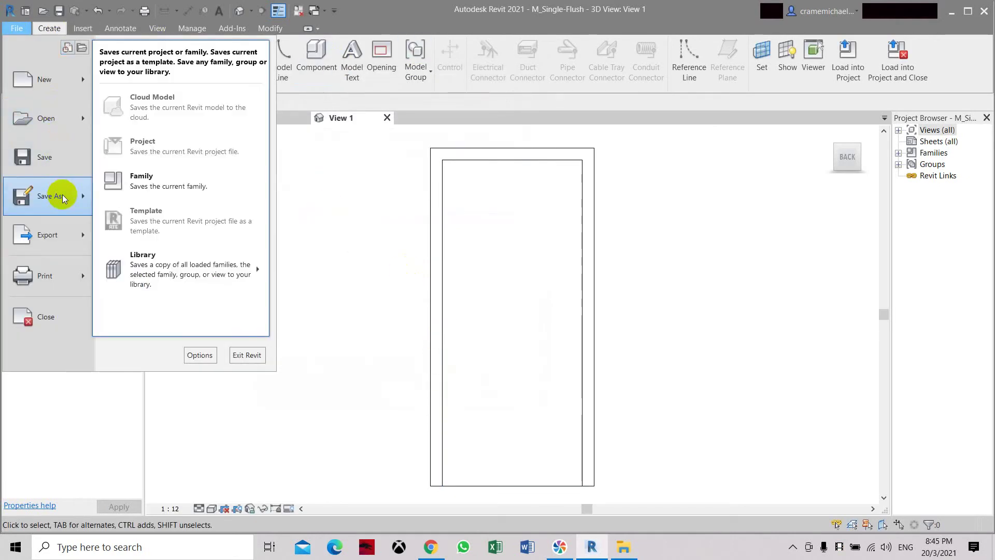
left_click(129, 176)
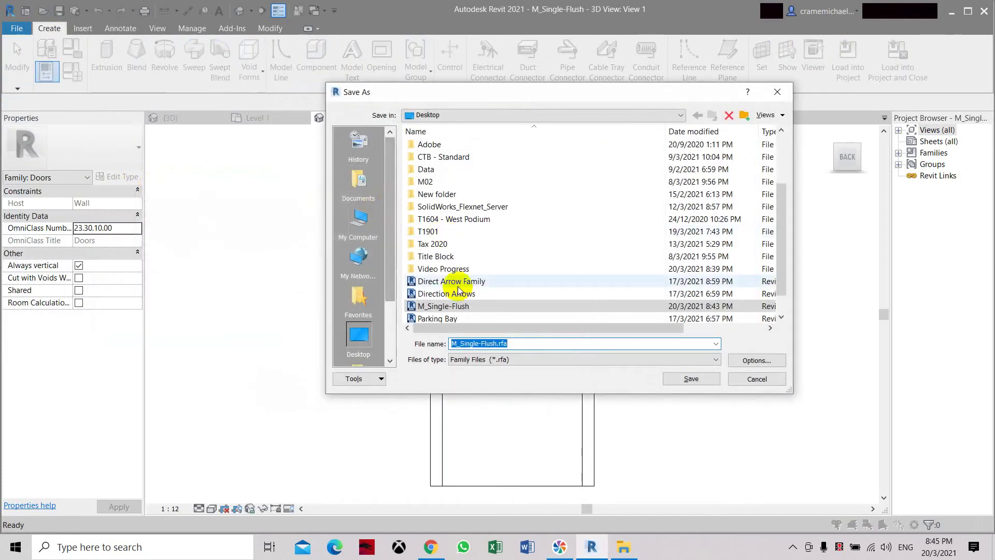
left_click(498, 343)
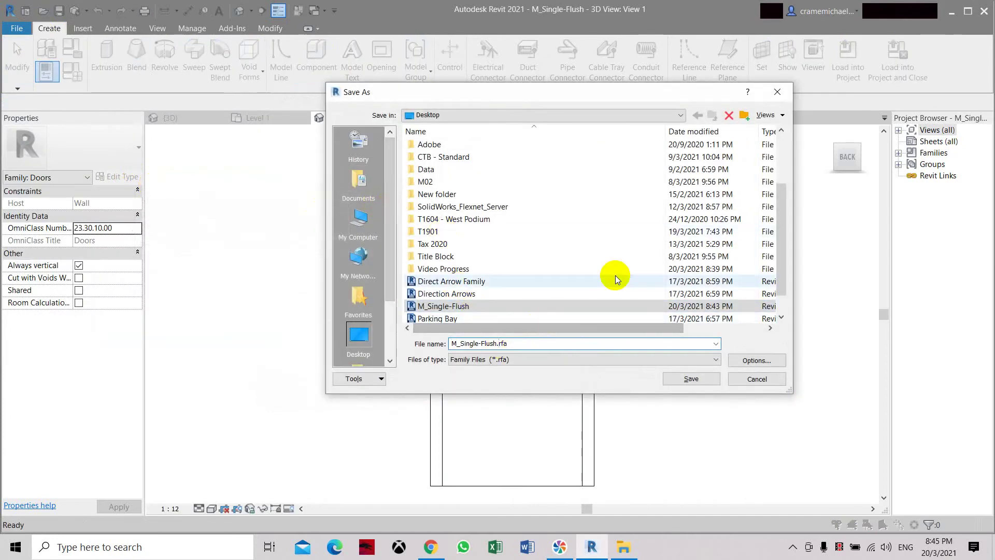
type("Metric")
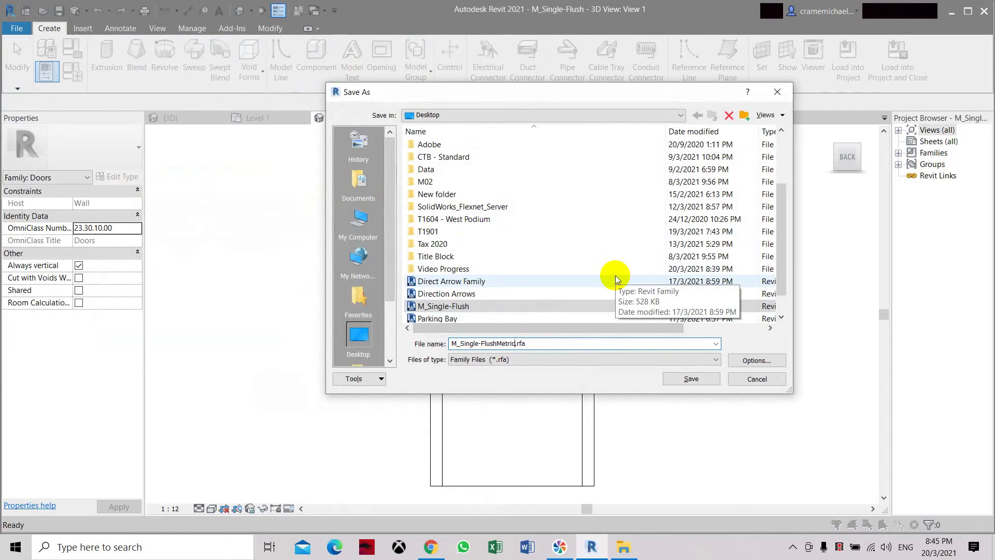
key("Return")
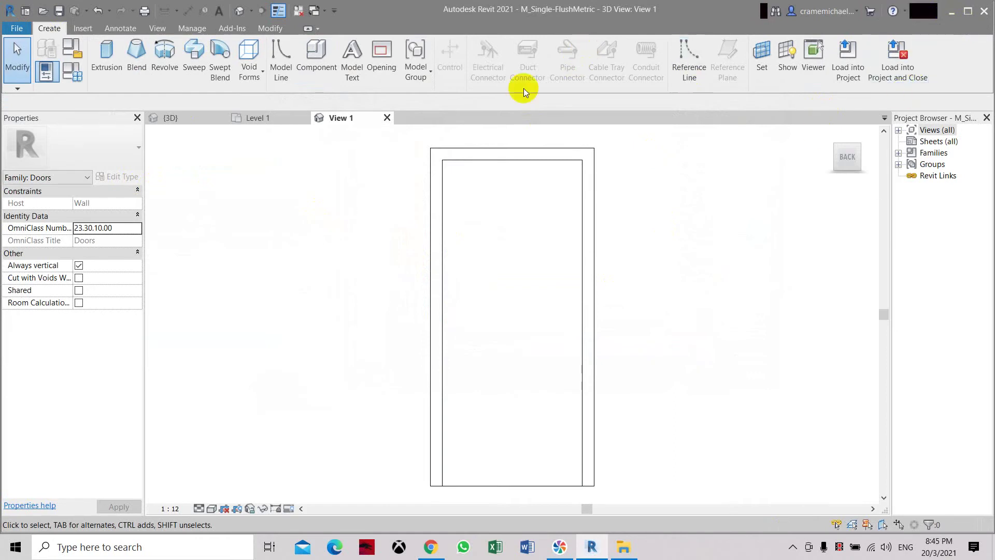
left_click(17, 29)
left_click(27, 321)
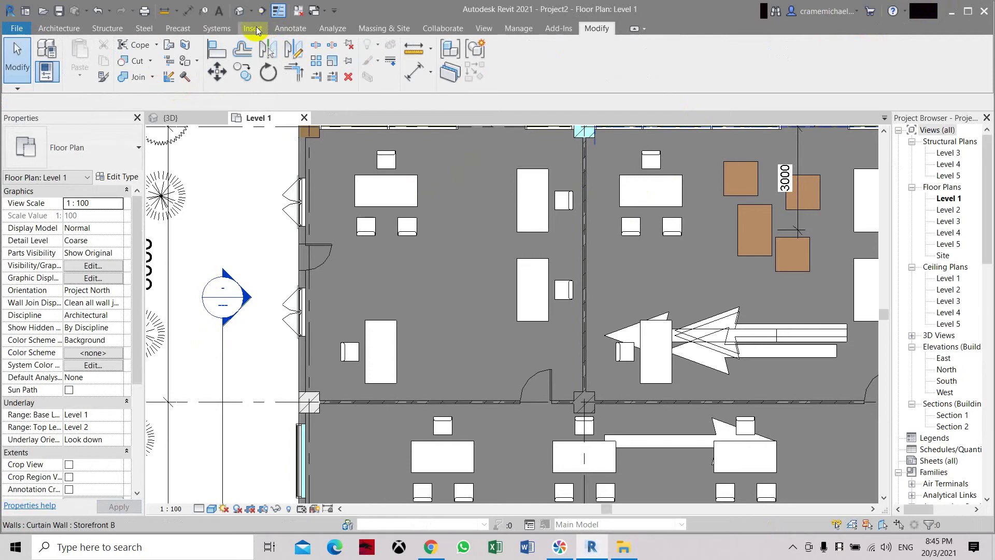
Load M_Single-FlushMetric.rfa from the Desktop into the project and start door placement.
left_click(256, 29)
left_click(508, 71)
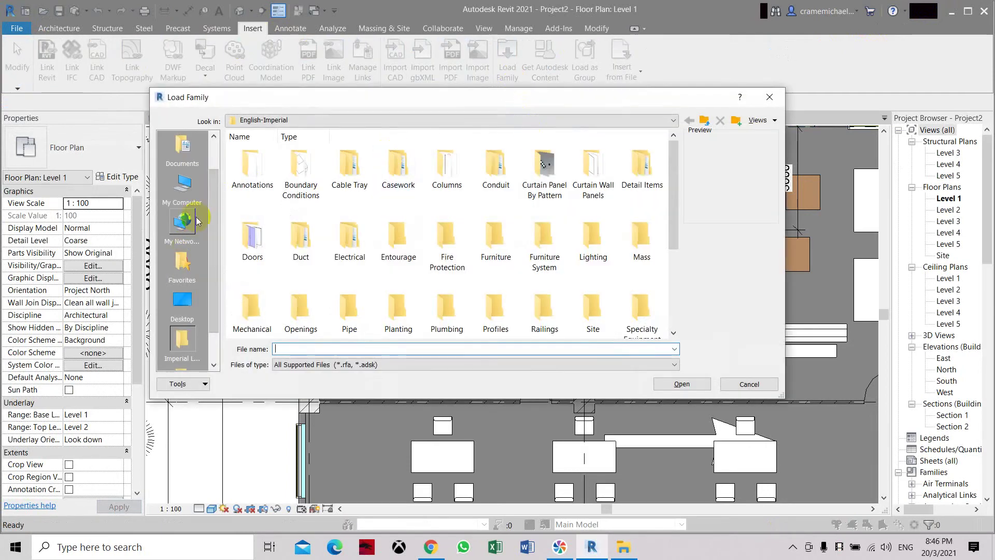
left_click(185, 187)
double_click(300, 178)
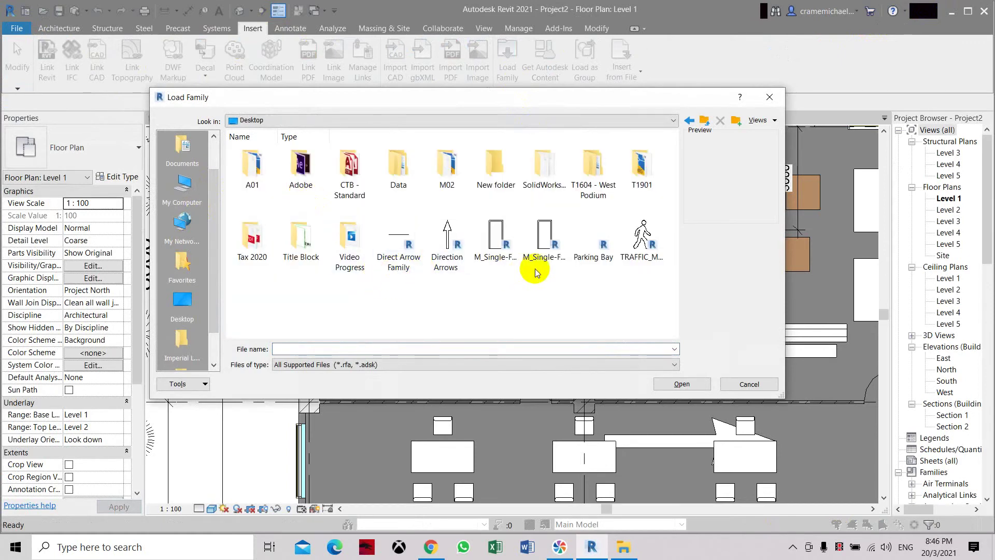
left_click(502, 261)
left_click(543, 256)
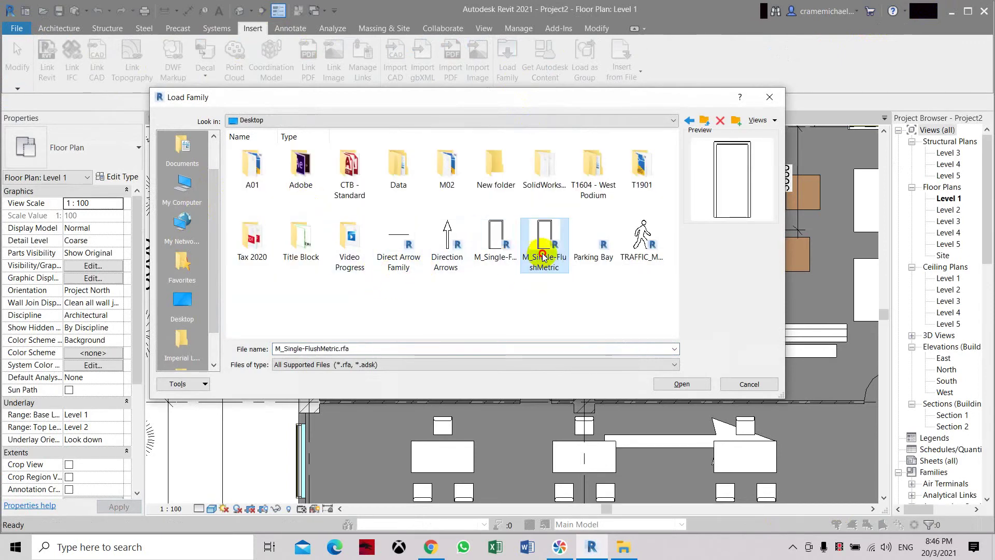
left_click(681, 384)
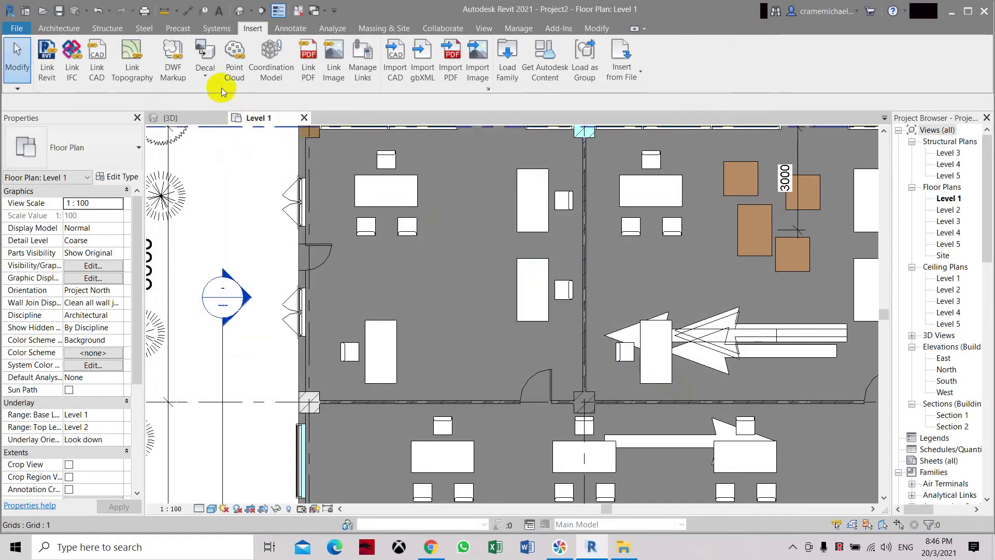
left_click(68, 31)
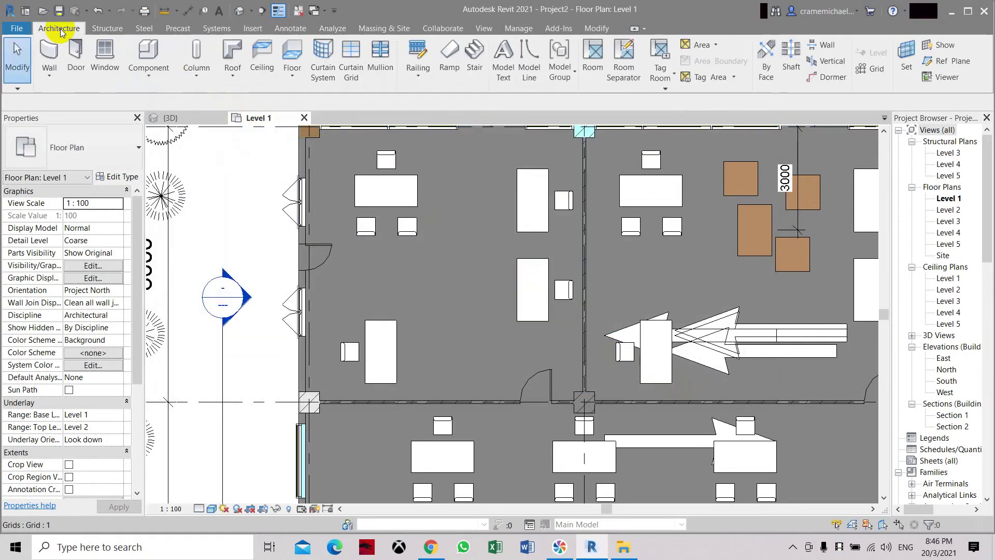
left_click(80, 55)
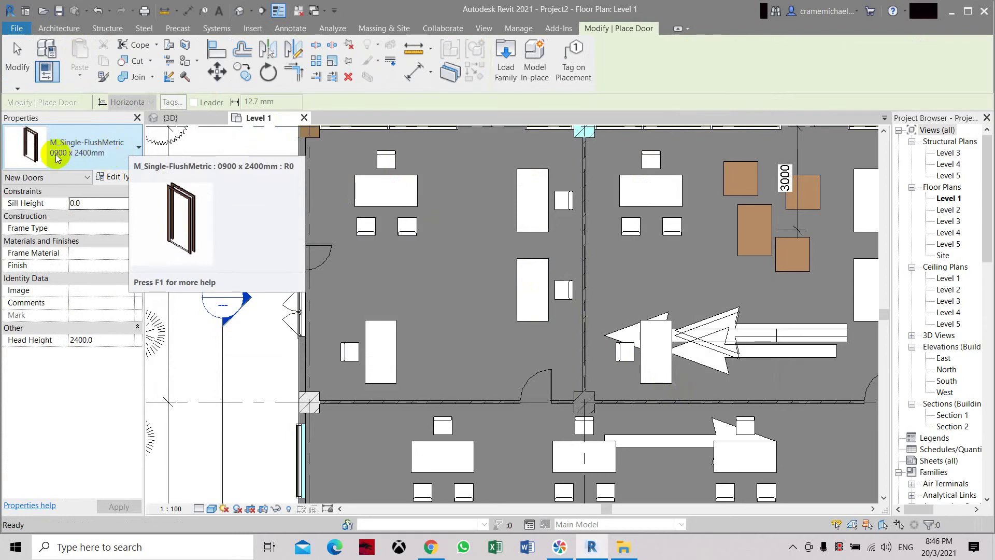
Compare the 0900 x 2100mm and 0850 x 2400mm metric door types, keep 0850 x 2400mm, and end placement.
left_click(89, 154)
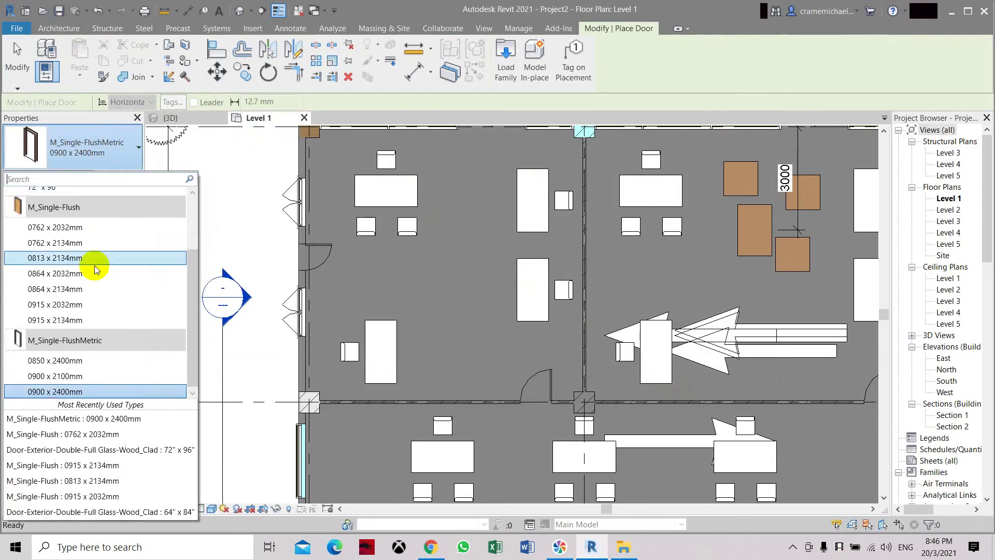
left_click(65, 376)
left_click(127, 154)
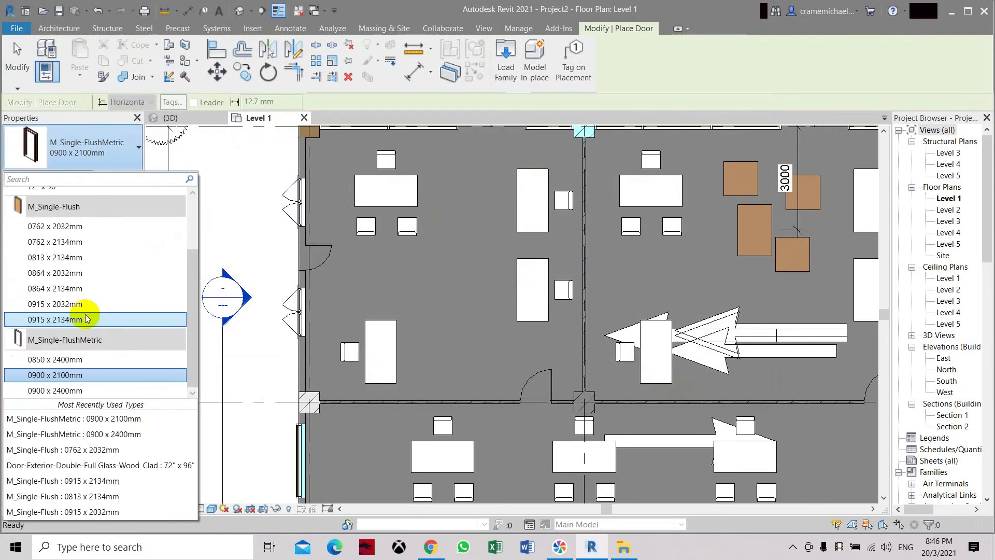
left_click(74, 359)
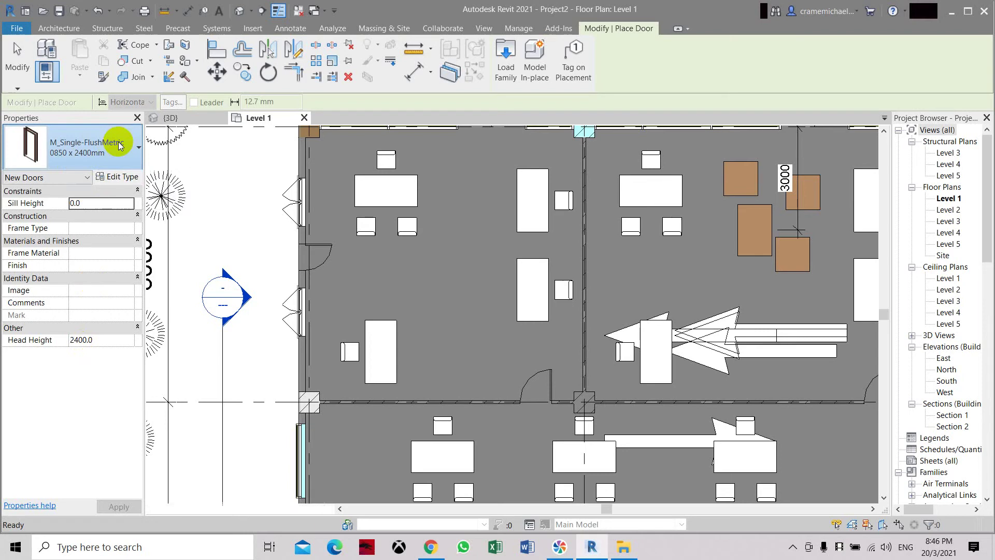
left_click(102, 156)
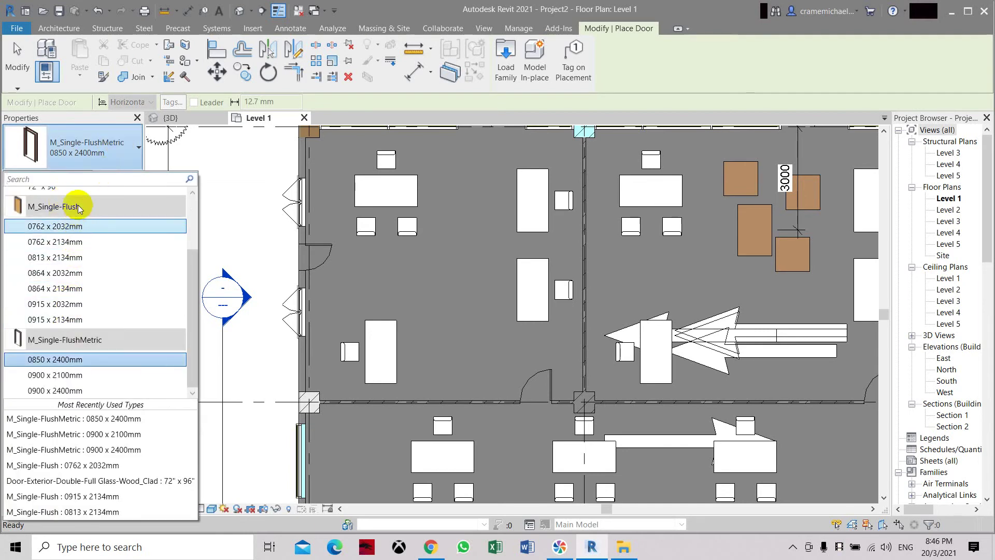
left_click(912, 382)
scroll(917, 311, "down", 7)
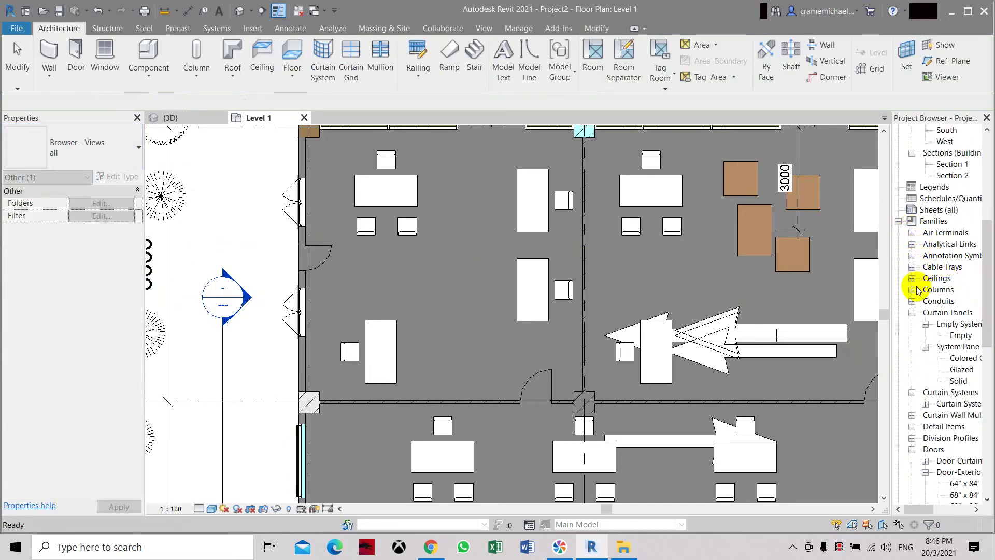
scroll(918, 289, "down", 1)
scroll(917, 289, "down", 1)
scroll(919, 295, "down", 1)
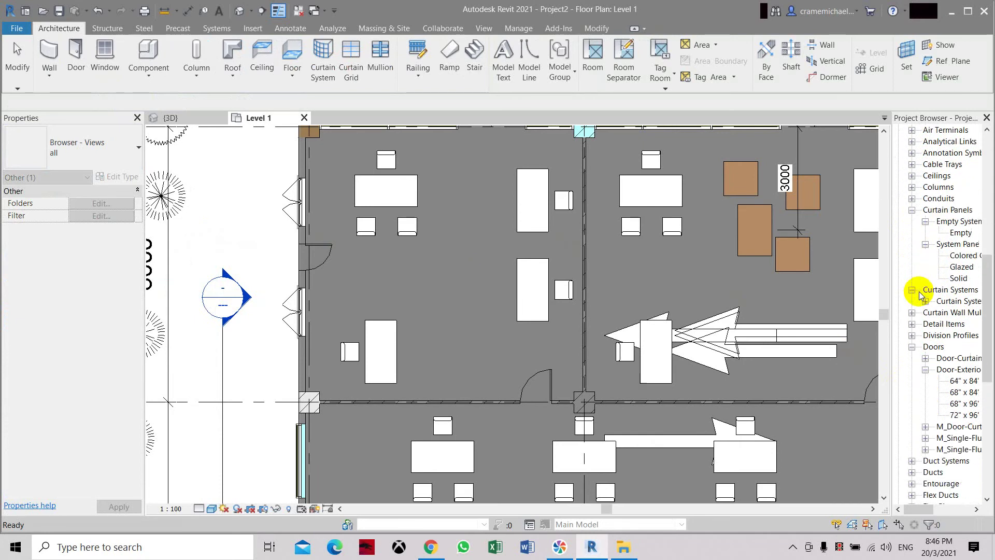
scroll(920, 296, "down", 1)
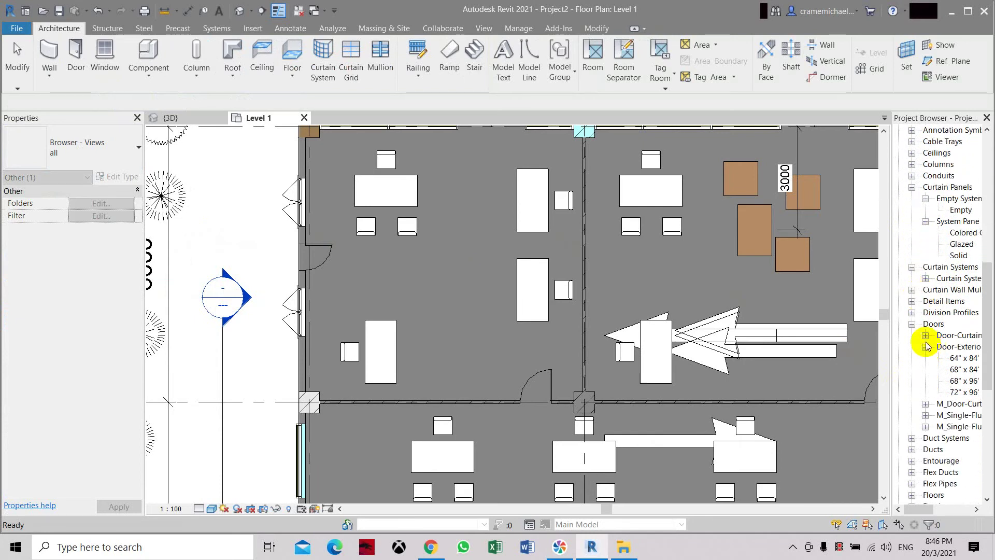
scroll(926, 350, "down", 1)
scroll(928, 361, "down", 1)
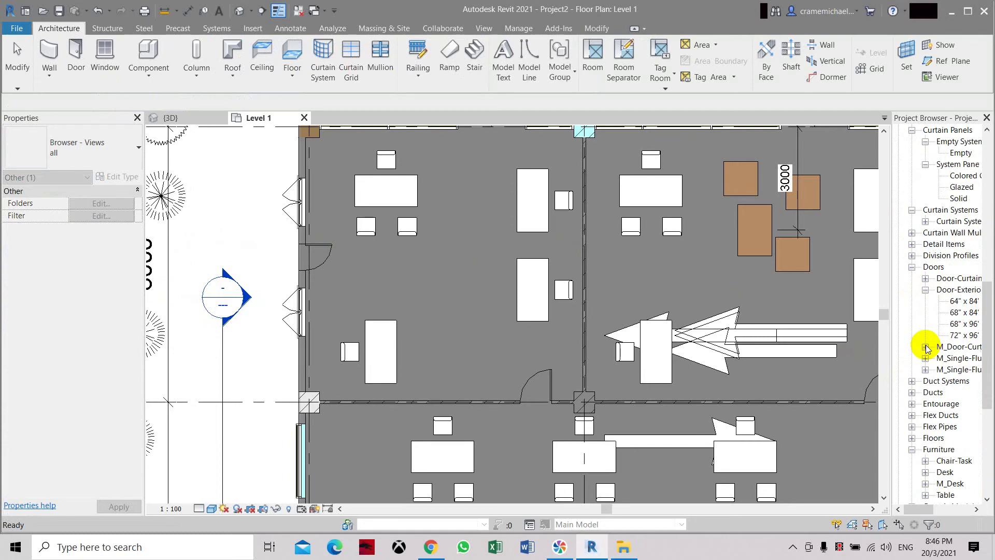
Delete the M_Single-Flush family and its 53 doors from the Project Browser's Doors list.
left_click(926, 371)
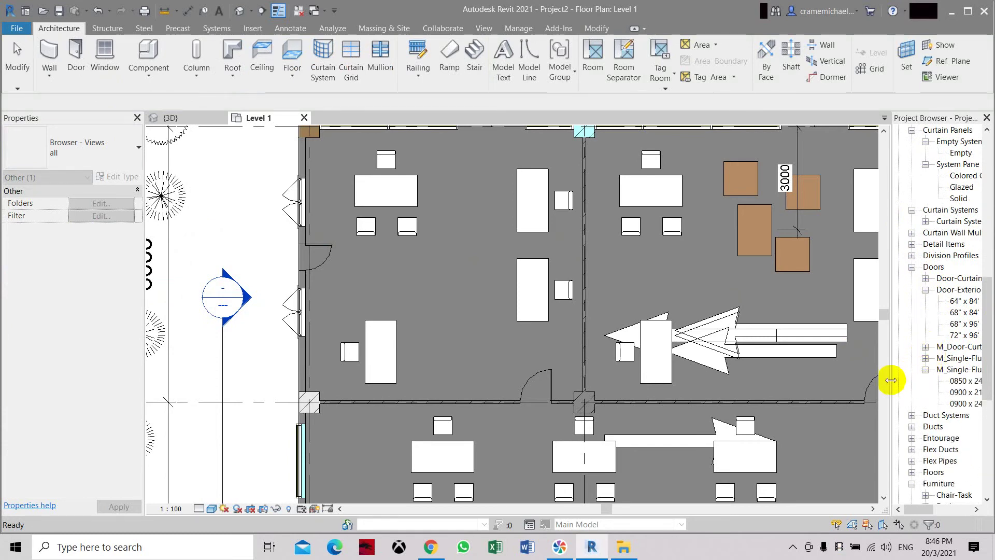
left_click_drag(890, 380, 855, 380)
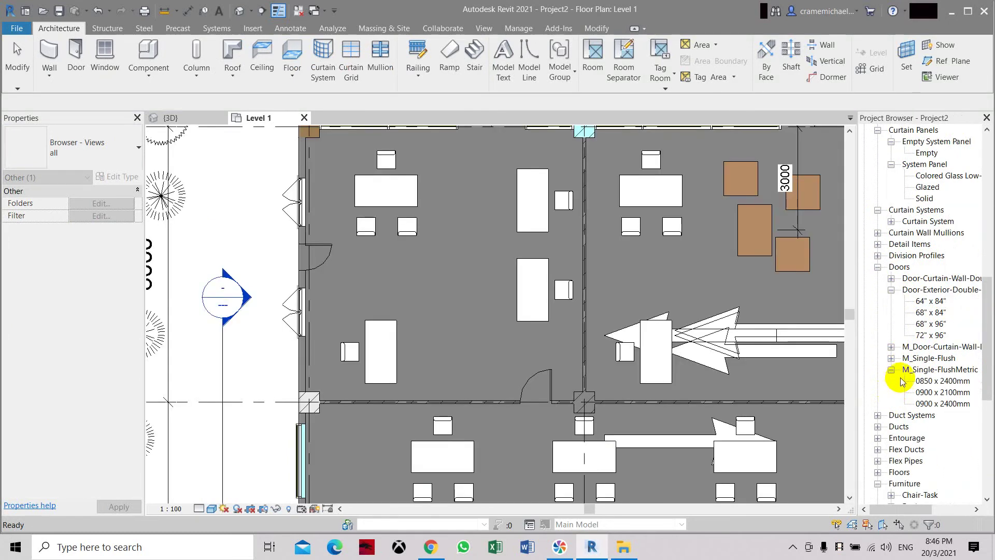
left_click(893, 359)
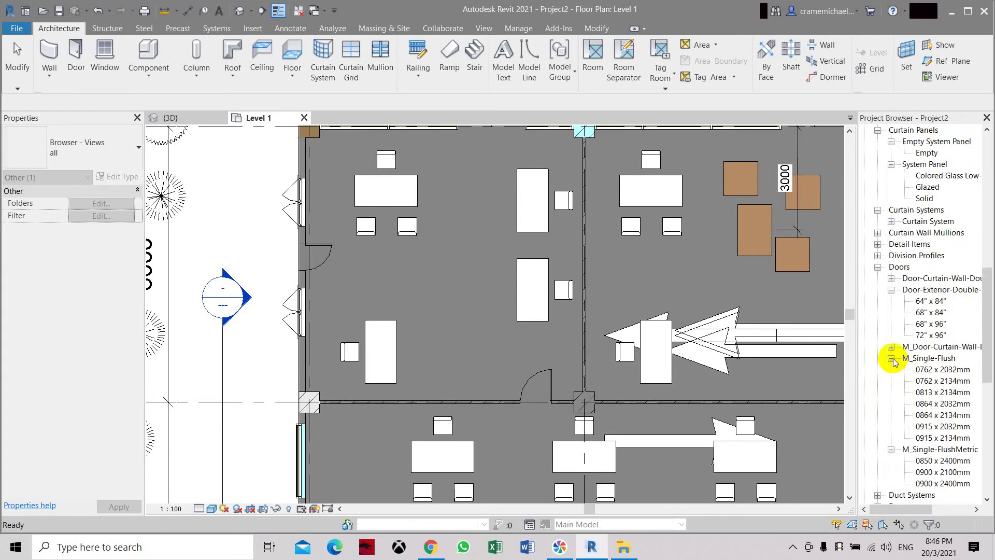
left_click(919, 359)
right_click(918, 359)
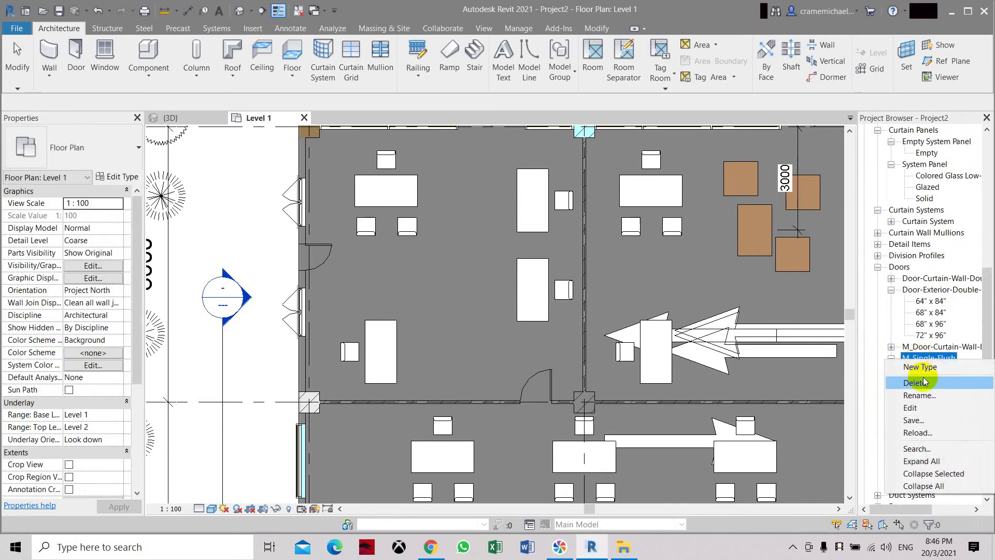
left_click(926, 384)
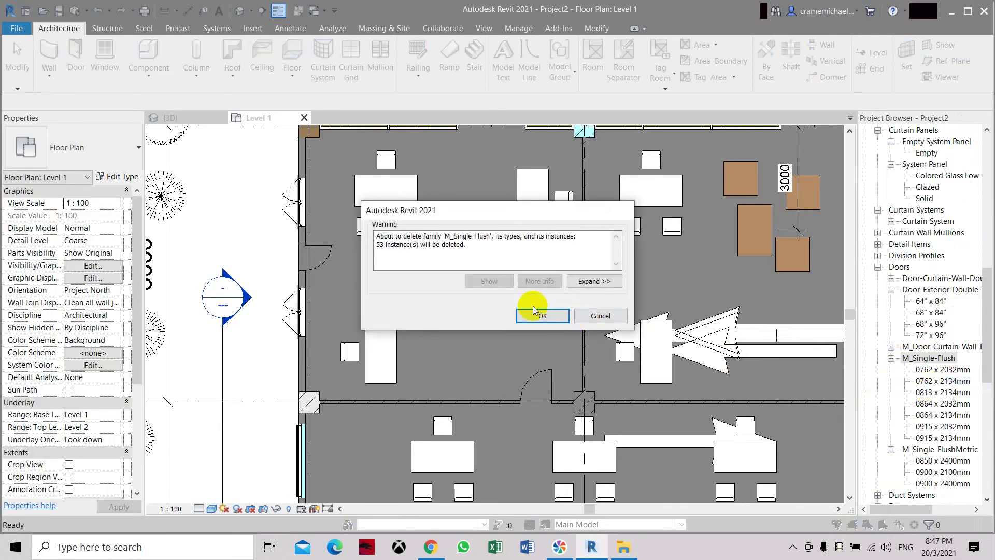
left_click(536, 316)
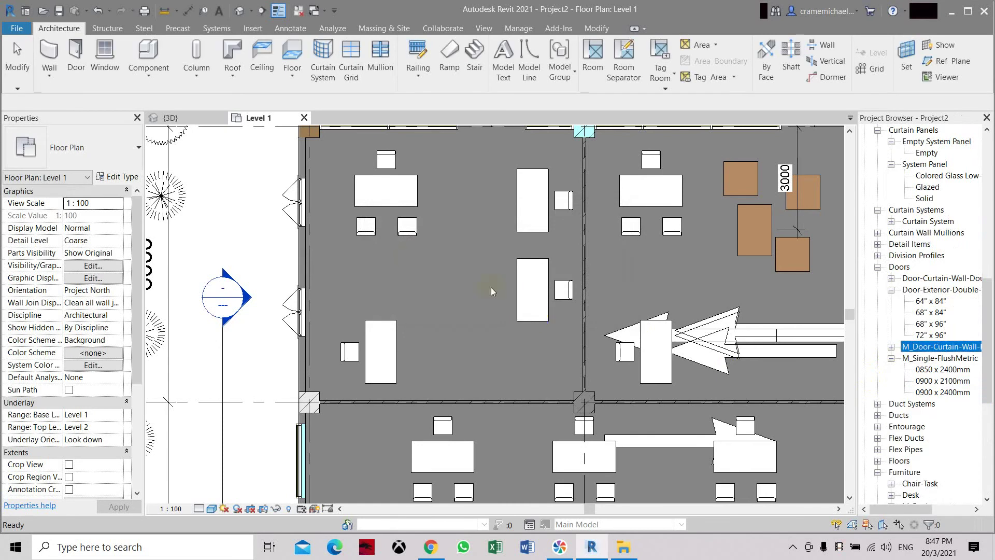
Place an M_Single-FlushMetric 0900 x 2100mm door in the upper-left room's left wall.
left_click(75, 55)
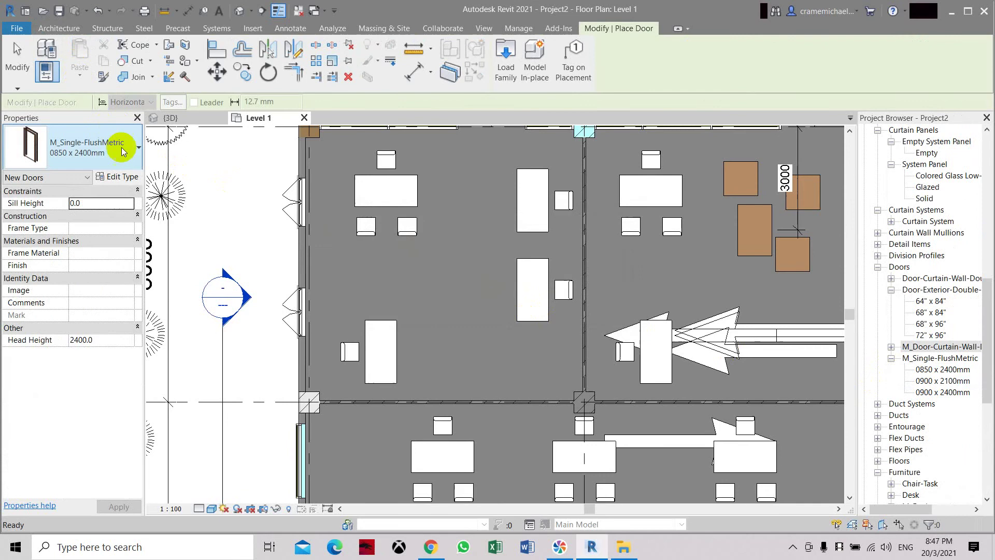
left_click(132, 152)
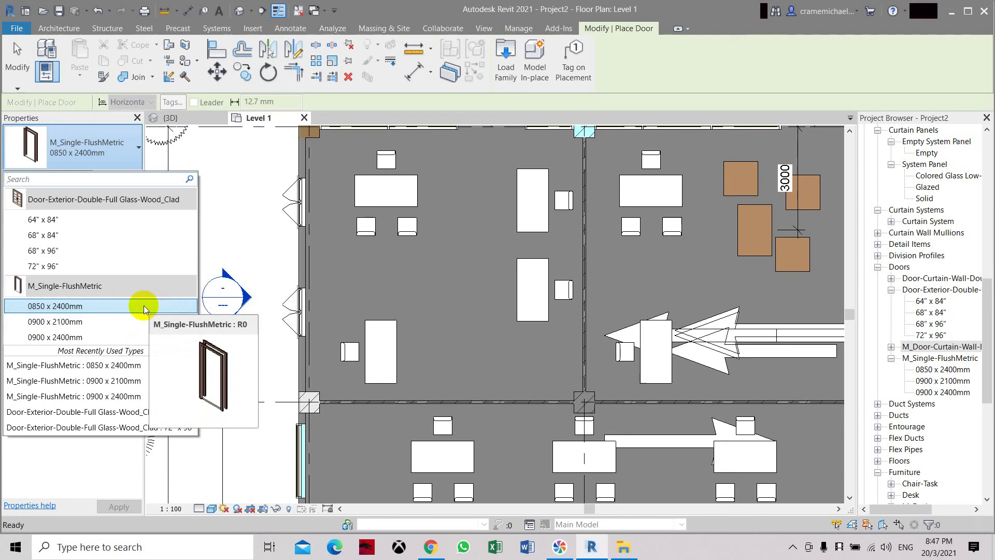
left_click(95, 321)
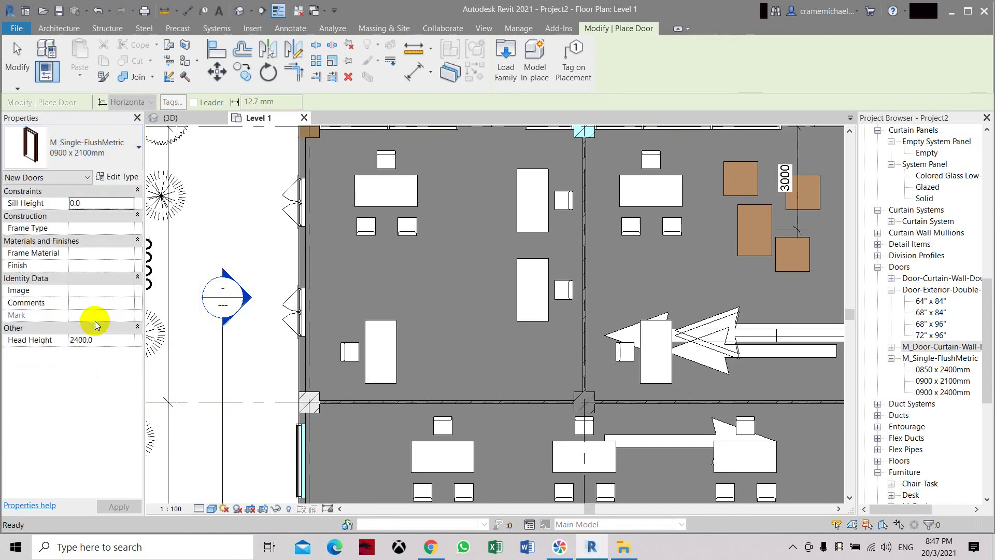
left_click(352, 262)
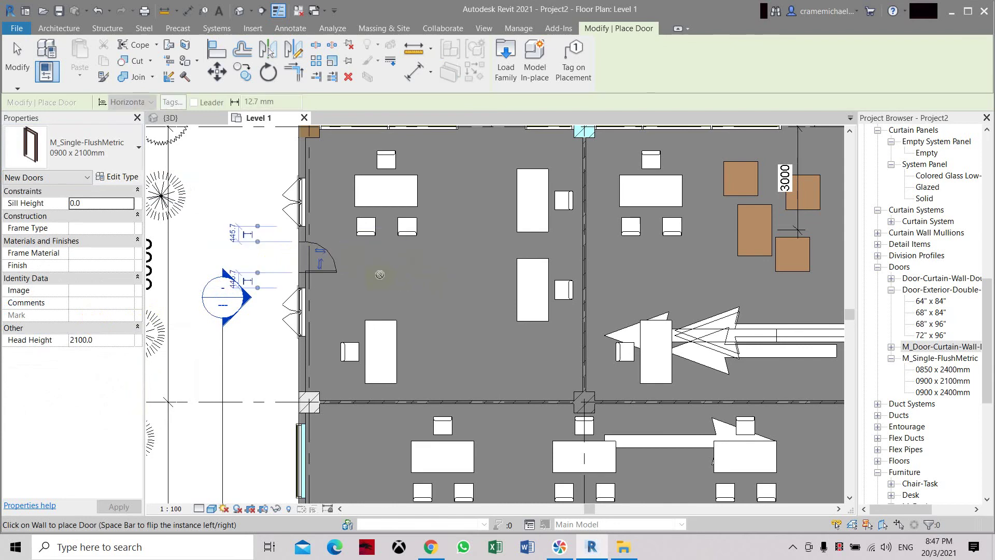
scroll(379, 274, "up", 2)
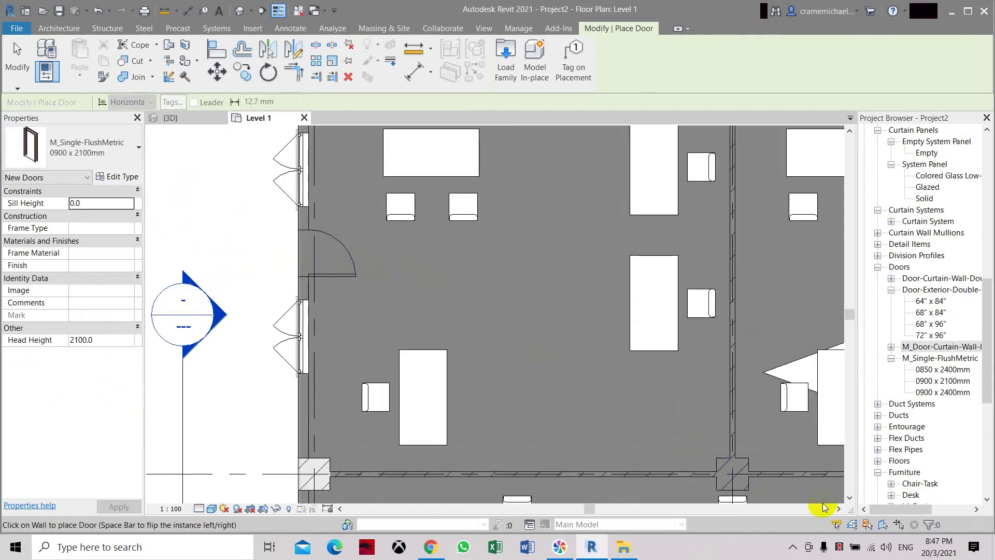